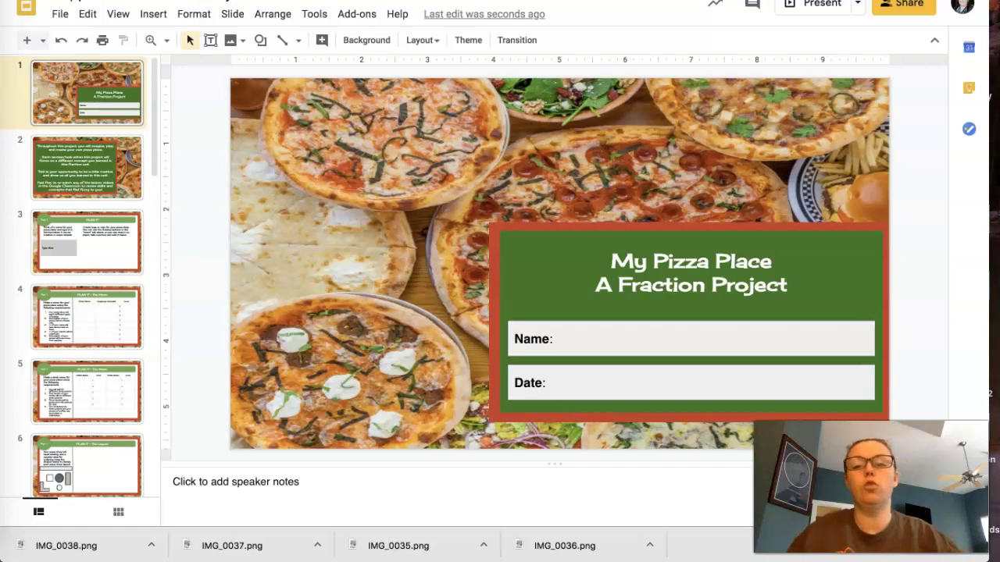
Switch to Google Classroom and expand the 'Week of 5/11 - Math Overview and Resources' material
{"action": "key", "text": "ctrl+shift+Tab"}
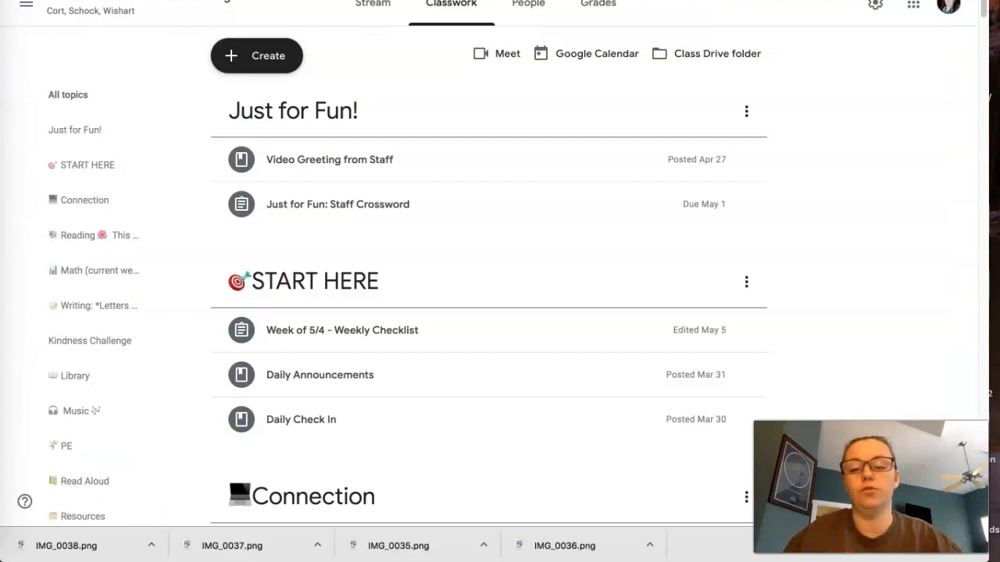
{"action": "scroll", "coordinate": [243, 209], "scroll_direction": "down", "scroll_amount": 12}
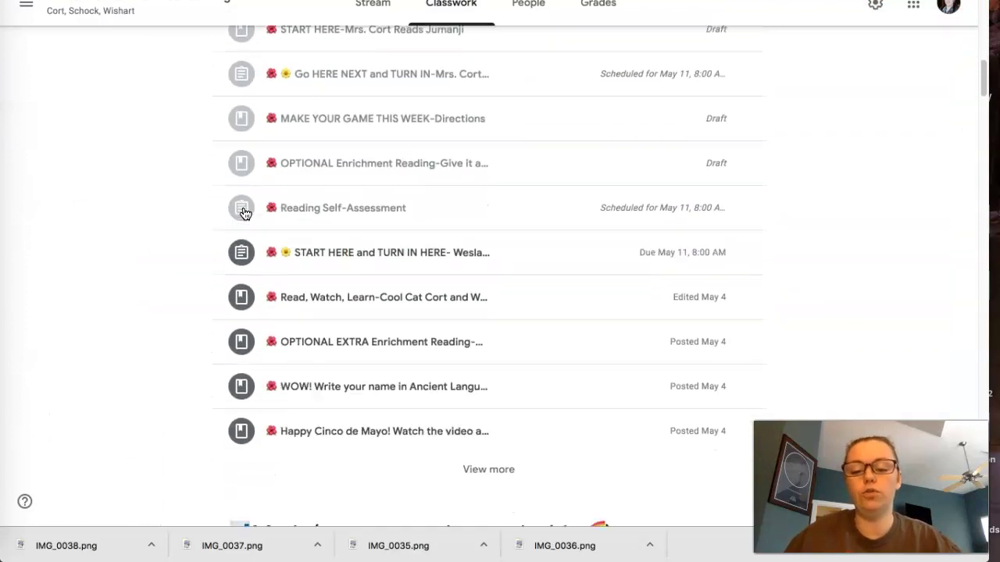
{"action": "scroll", "coordinate": [243, 210], "scroll_direction": "down", "scroll_amount": 5}
{"action": "left_click", "coordinate": [367, 185]}
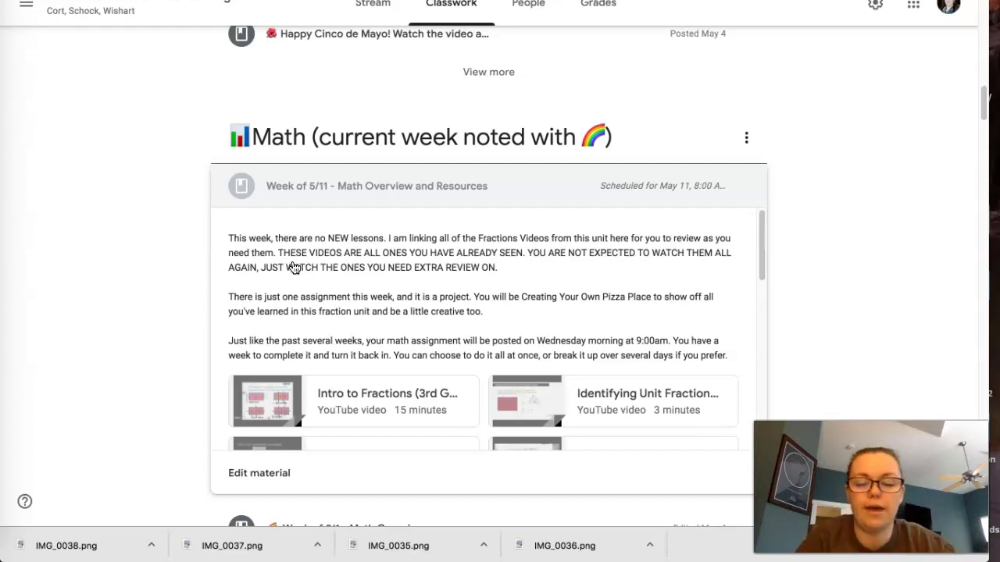
Browse the fraction review videos linked in the Week of 5/11 math material
{"action": "left_click", "coordinate": [306, 304]}
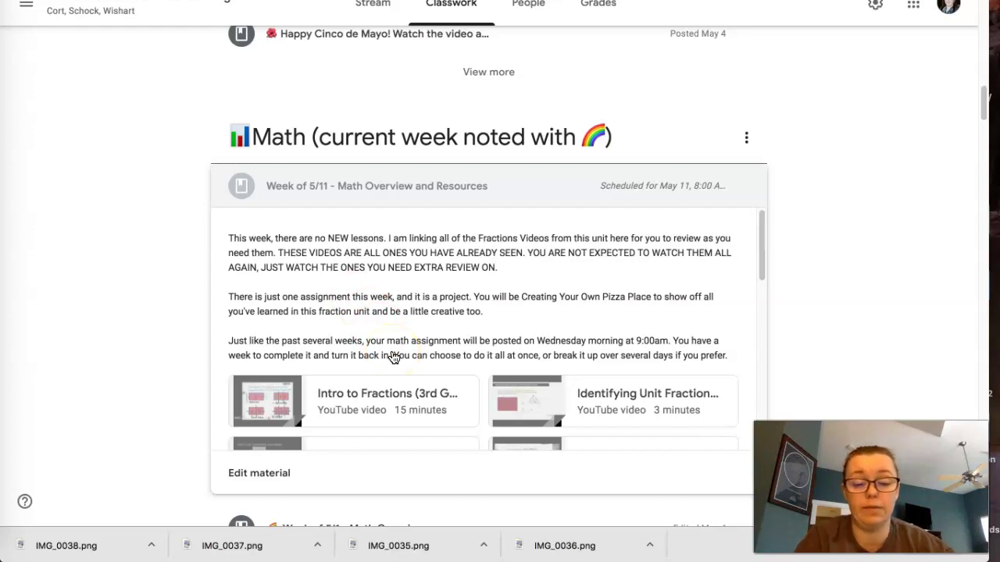
{"action": "scroll", "coordinate": [401, 399], "scroll_direction": "down", "scroll_amount": 5}
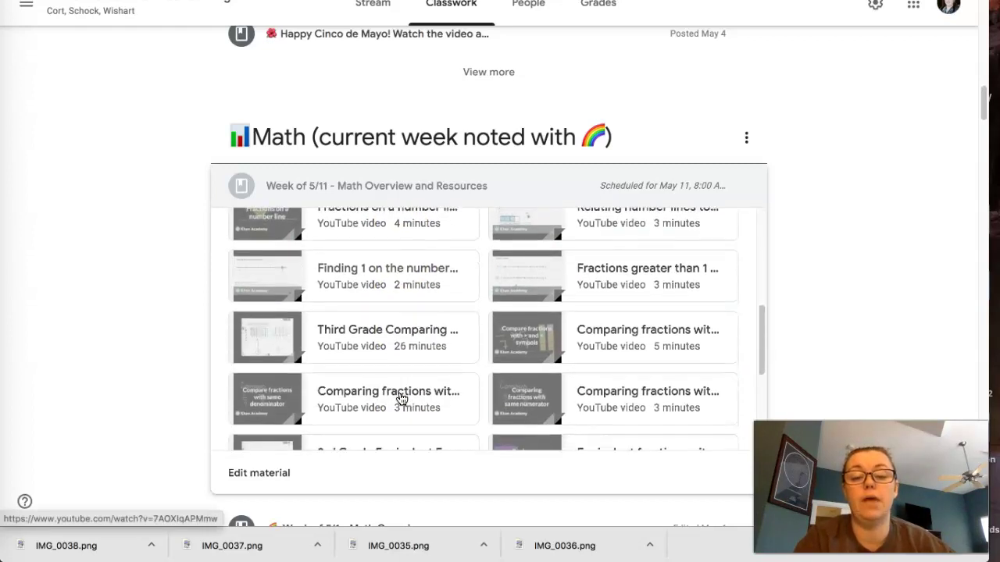
{"action": "scroll", "coordinate": [401, 400], "scroll_direction": "down", "scroll_amount": 5}
{"action": "scroll", "coordinate": [402, 399], "scroll_direction": "up", "scroll_amount": 10}
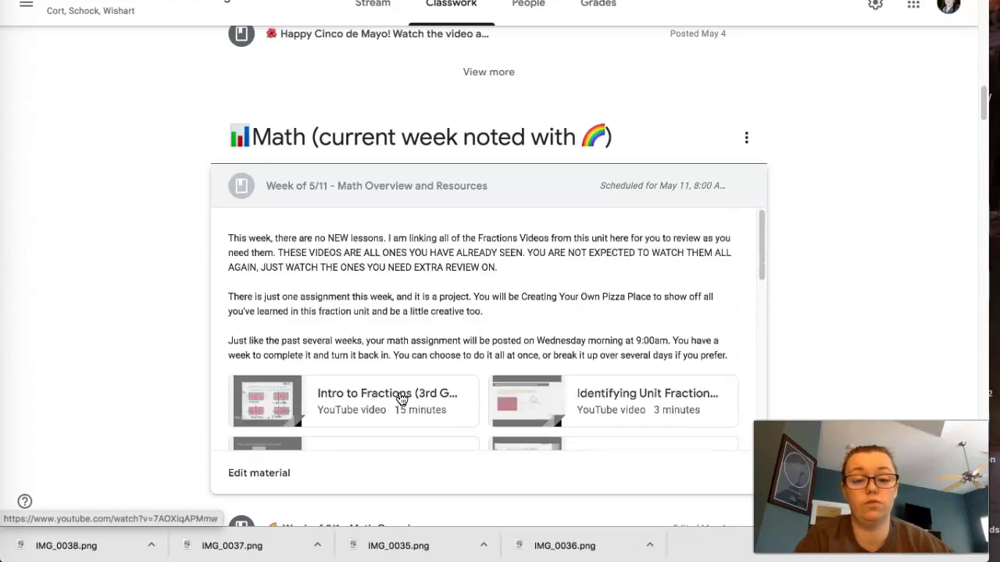
{"action": "scroll", "coordinate": [401, 399], "scroll_direction": "down", "scroll_amount": 5}
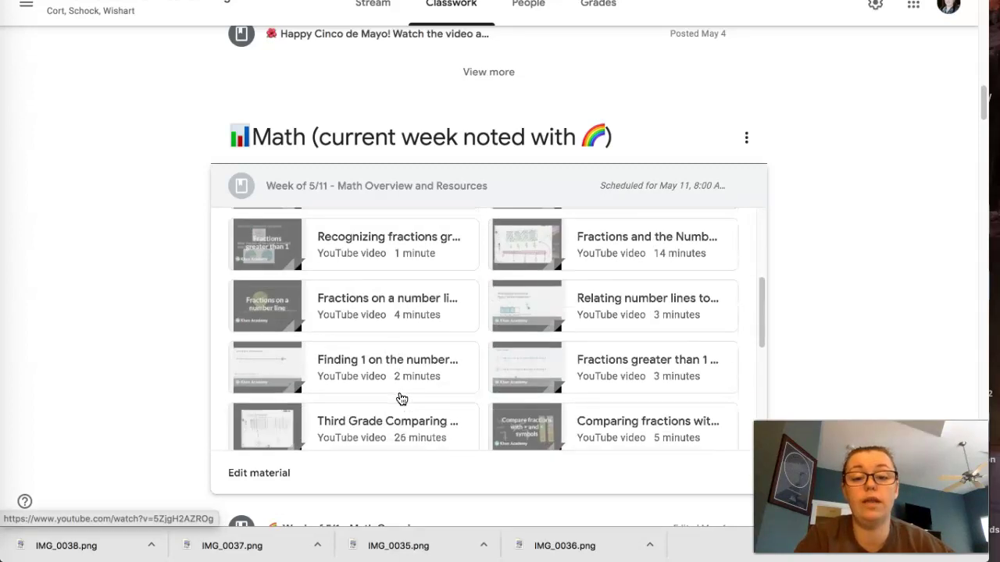
{"action": "scroll", "coordinate": [476, 418], "scroll_direction": "down", "scroll_amount": 2}
{"action": "scroll", "coordinate": [477, 417], "scroll_direction": "up", "scroll_amount": 1}
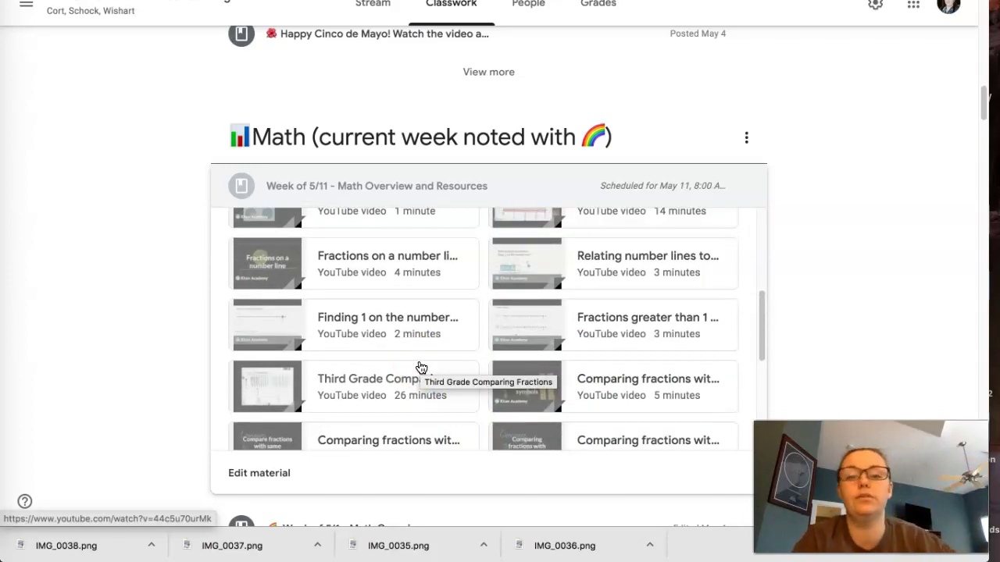
{"action": "scroll", "coordinate": [347, 342], "scroll_direction": "up", "scroll_amount": 6}
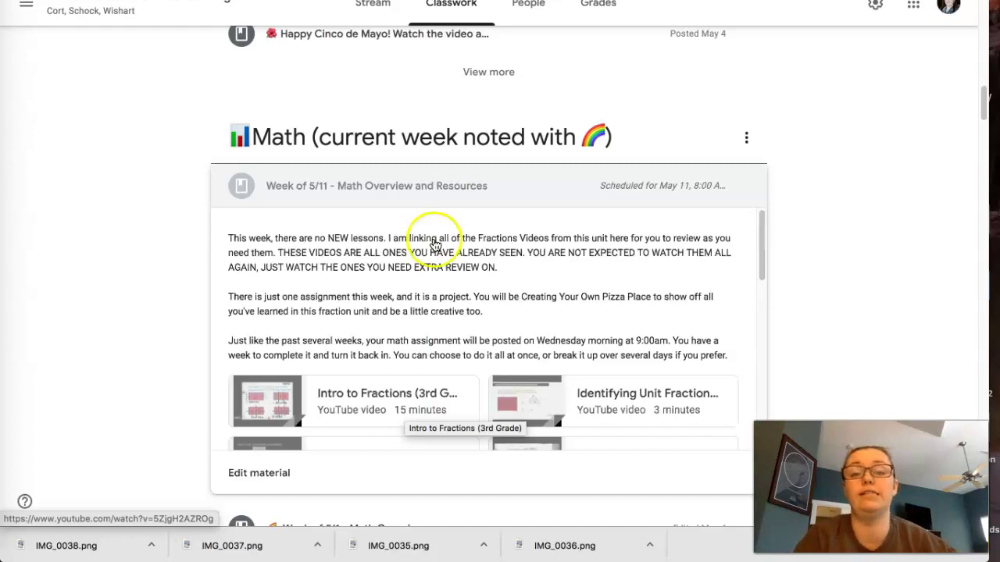
Collapse the math material, then enter the student's name and date May 13, 2020 on the title slide
{"action": "left_click", "coordinate": [554, 186]}
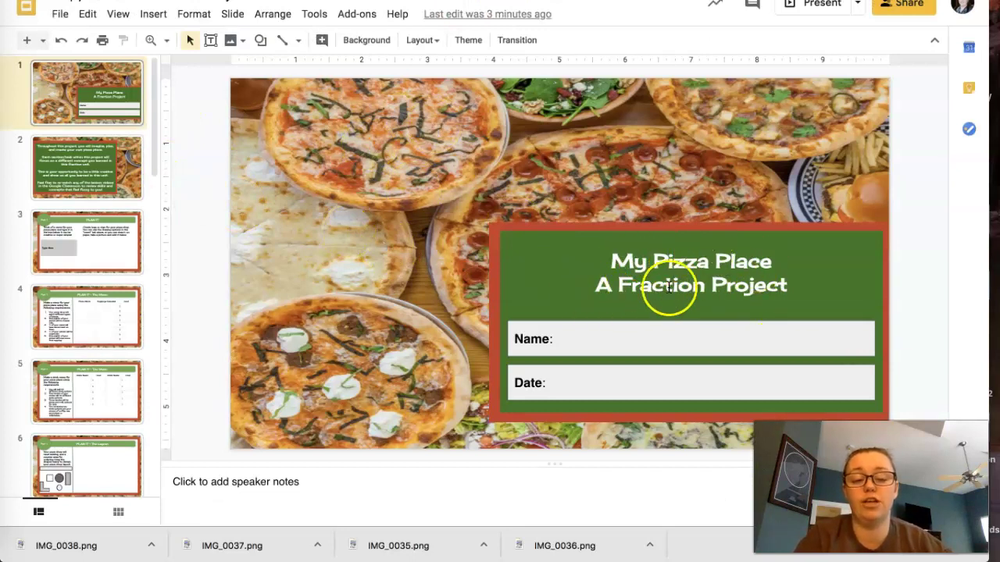
{"action": "left_click", "coordinate": [603, 342]}
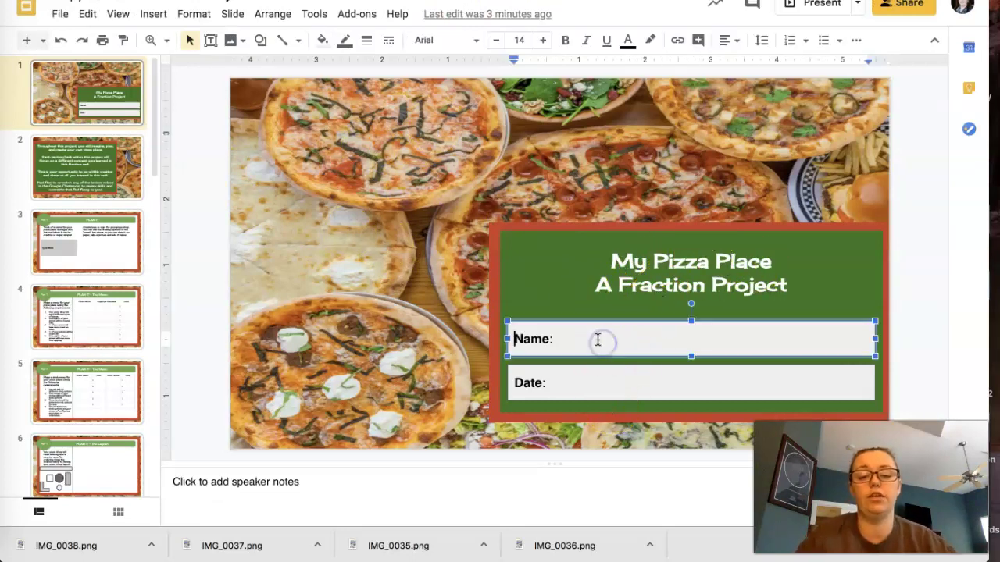
{"action": "left_click", "coordinate": [581, 335]}
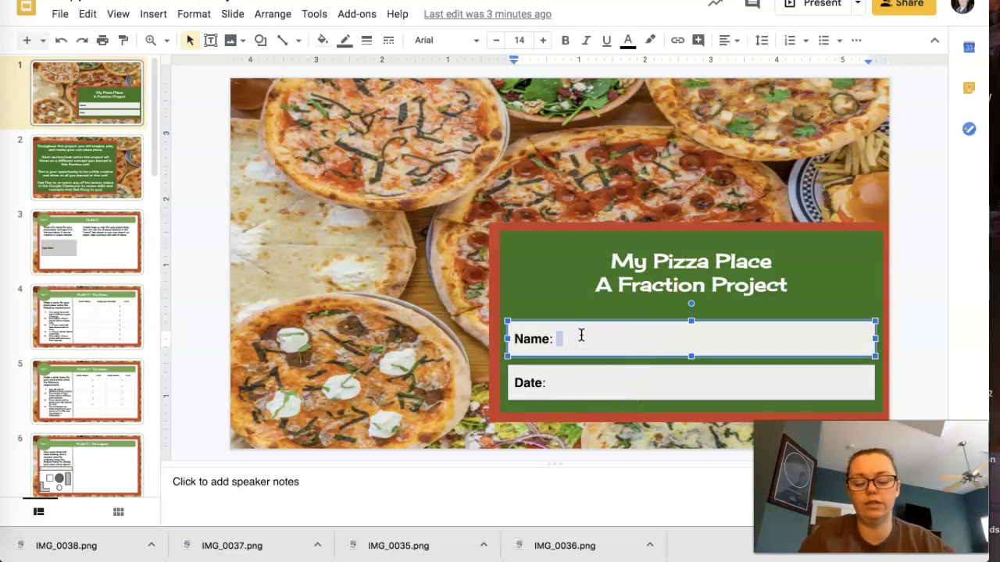
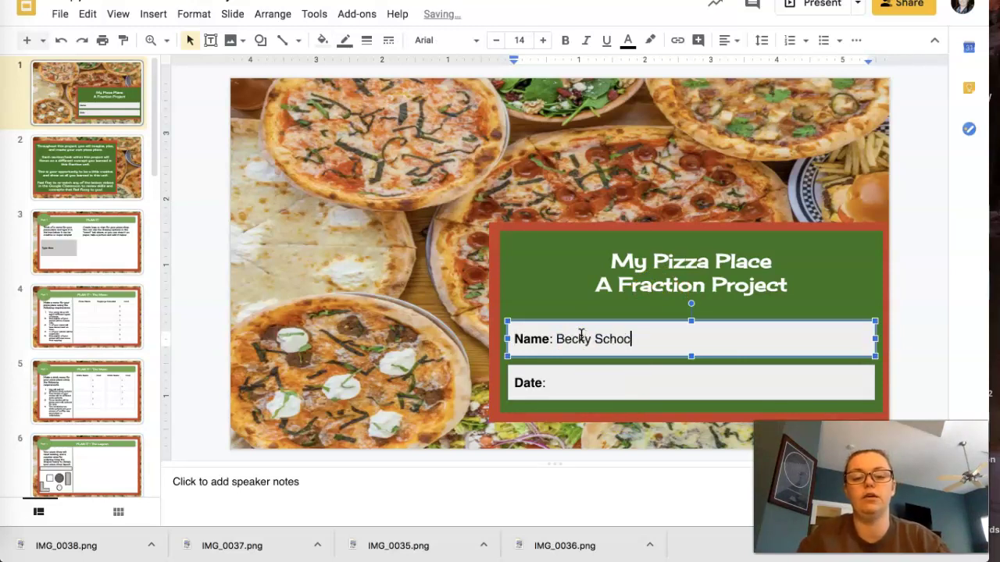
{"action": "left_click", "coordinate": [564, 381]}
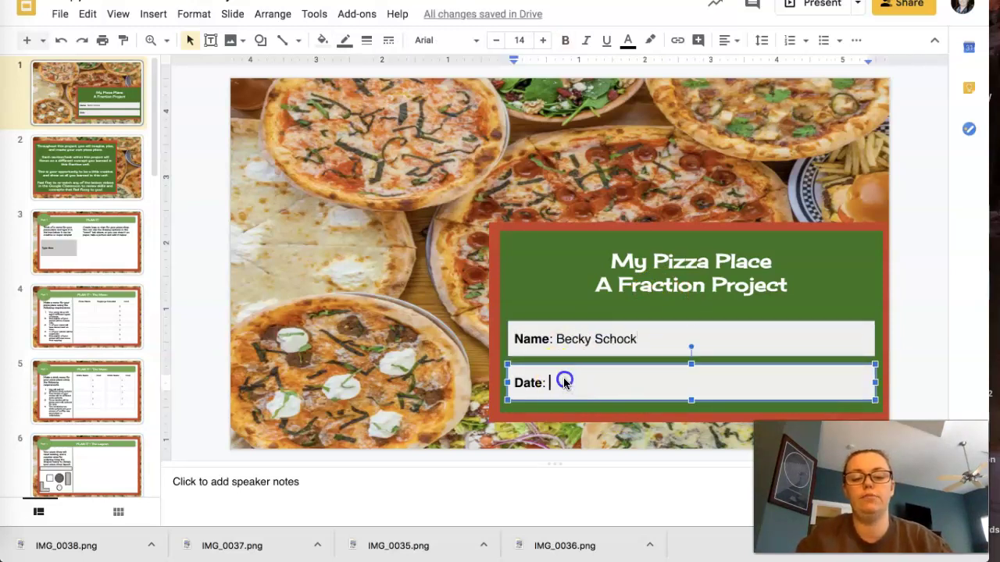
{"action": "type", "text": "May "}
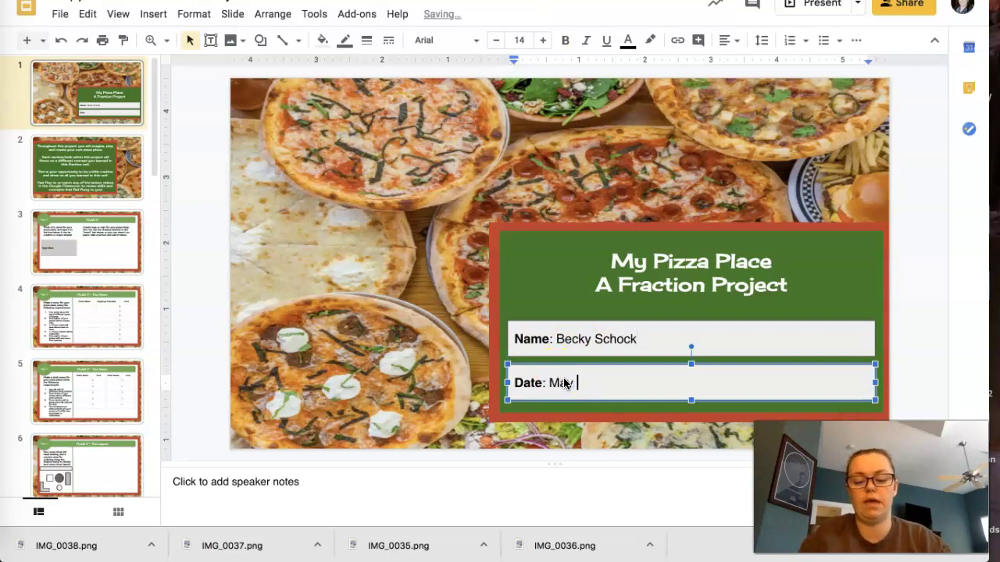
{"action": "type", "text": "13,"}
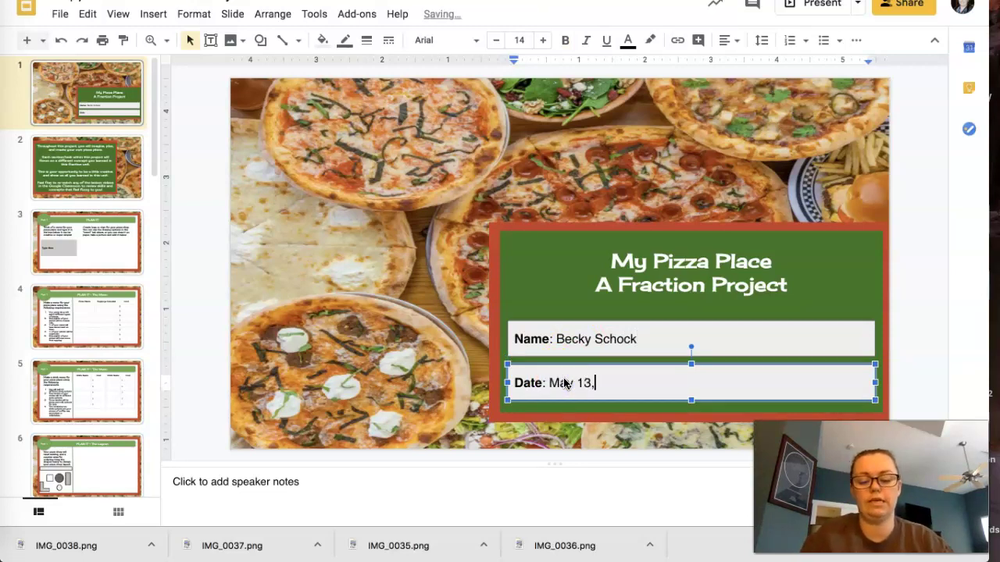
{"action": "type", "text": " 2020"}
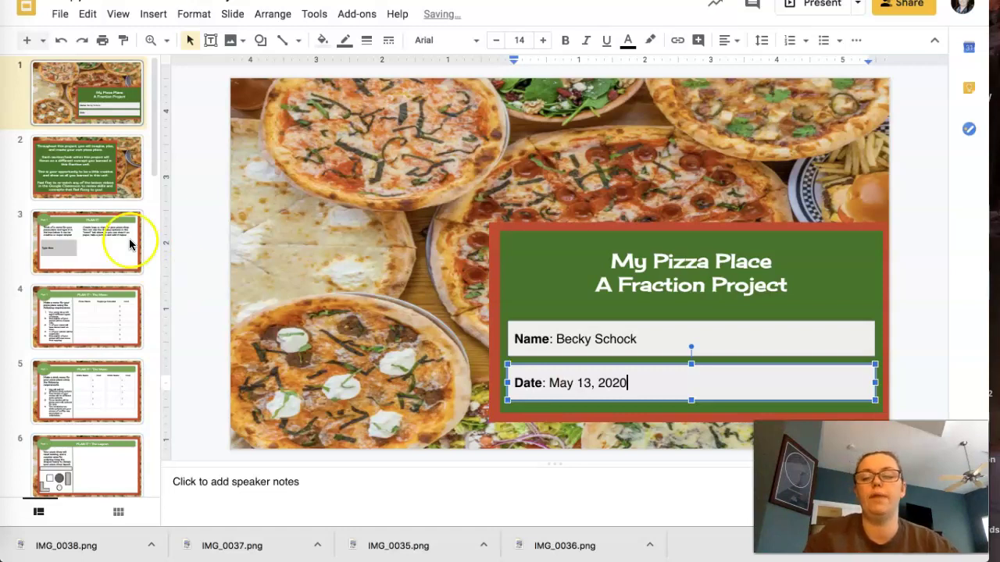
{"action": "left_click", "coordinate": [108, 187]}
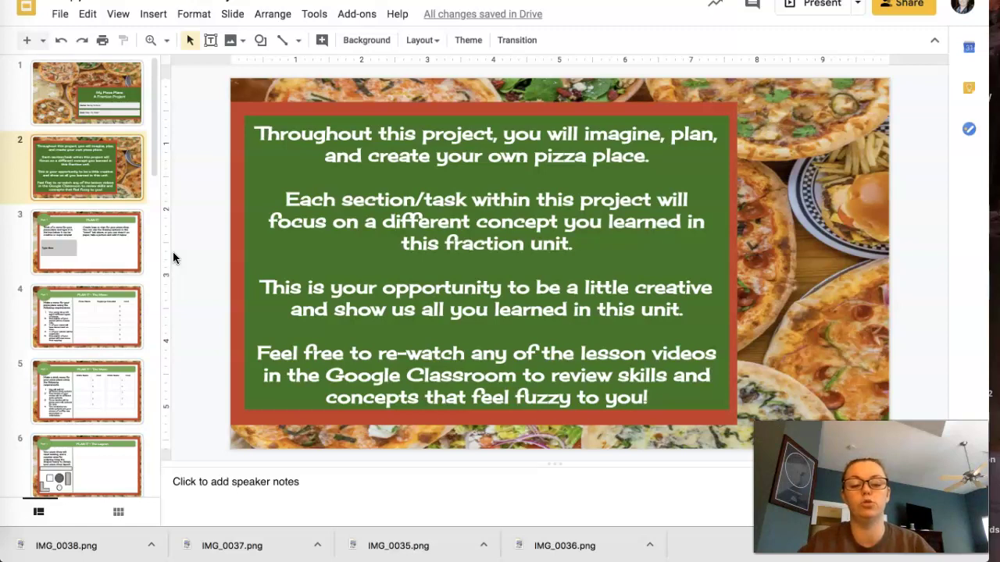
Go to slide 3, Part 1 Plan It, with the naming and logo tasks
{"action": "left_click", "coordinate": [133, 265]}
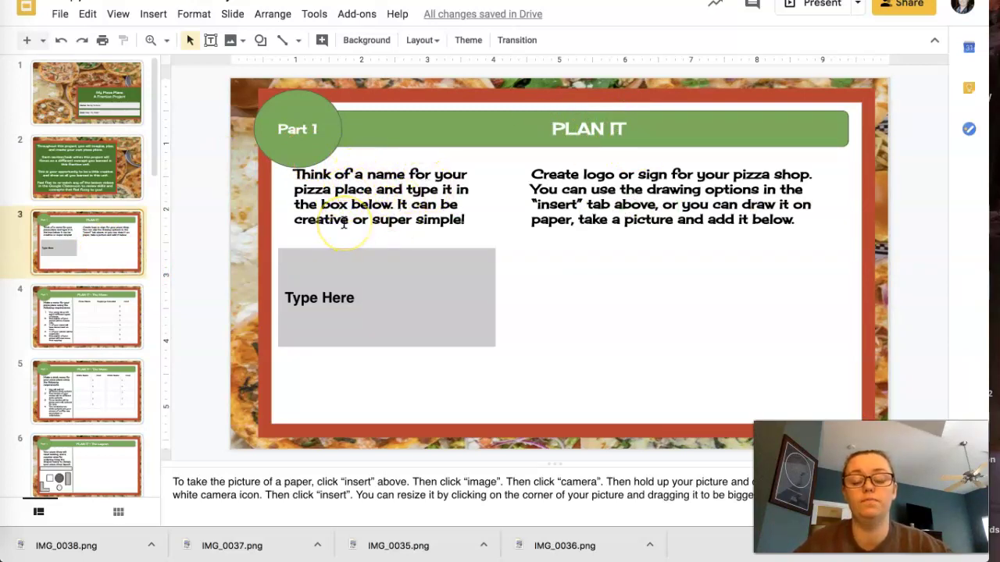
Replace the Type Here placeholder with the pizza place name 'Mama Mia's Pizzaria'
{"action": "left_click", "coordinate": [316, 298]}
{"action": "triple_click", "coordinate": [316, 298]}
{"action": "type", "text": "Ma"}
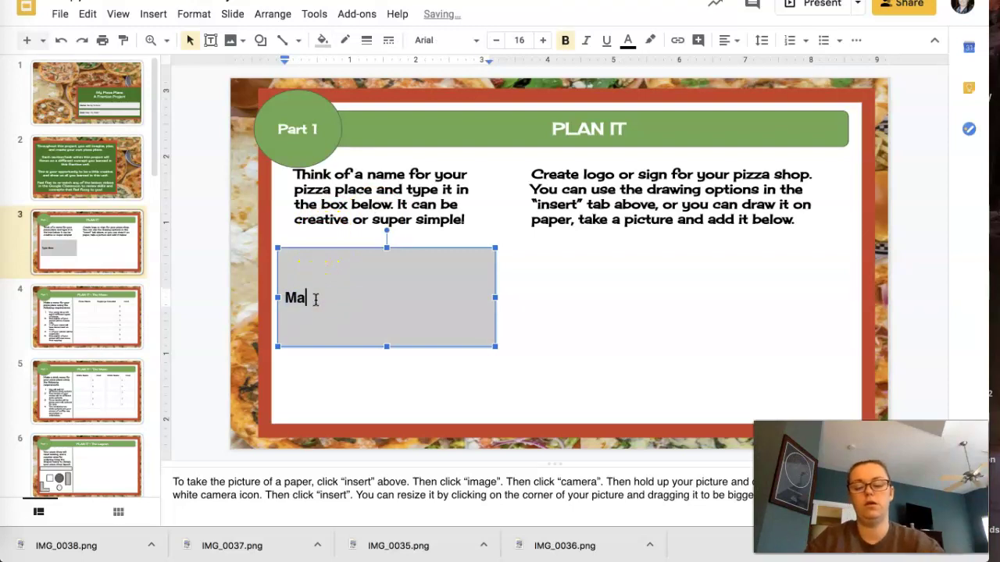
{"action": "type", "text": "ma Mi"}
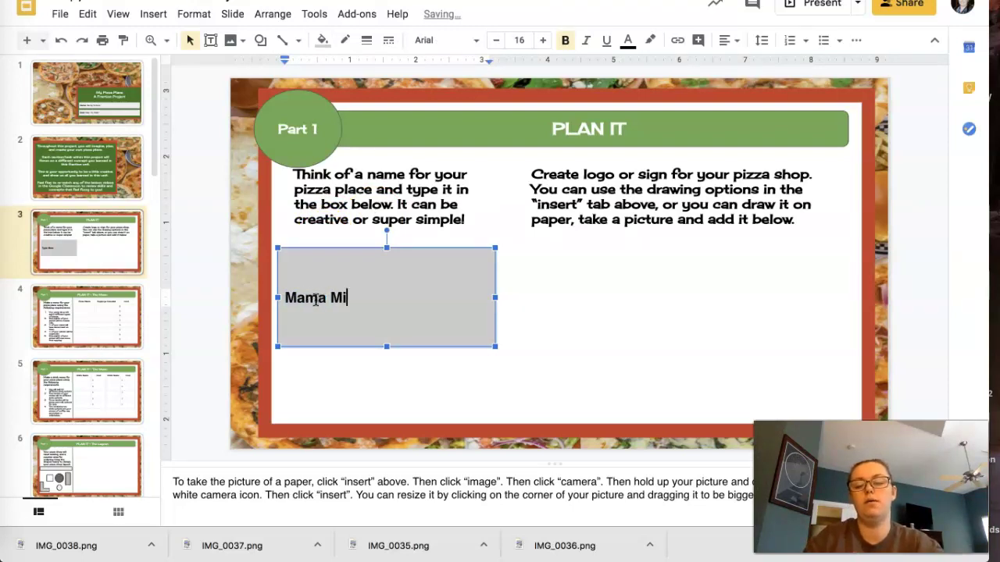
{"action": "type", "text": "a's Pizz"}
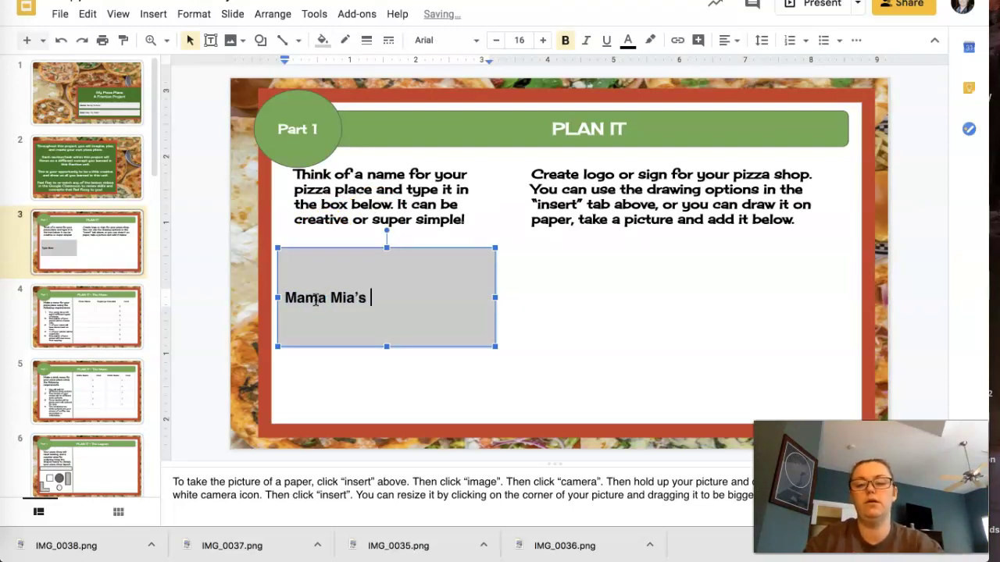
{"action": "type", "text": "aria"}
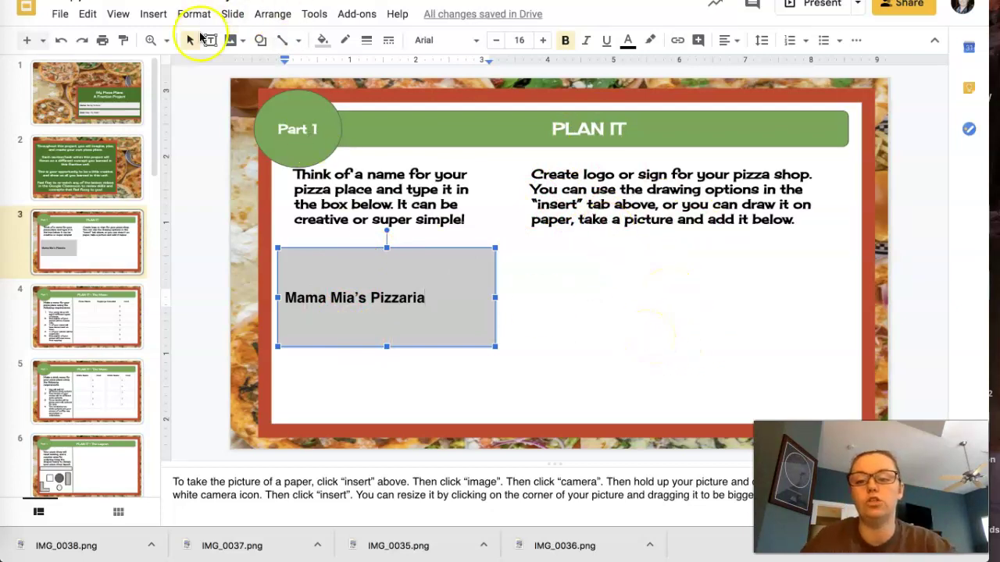
{"action": "left_click", "coordinate": [257, 40]}
Draw a donut shape in the logo area, thin it into a ring, and fill it red
{"action": "mouse_move", "coordinate": [273, 65]}
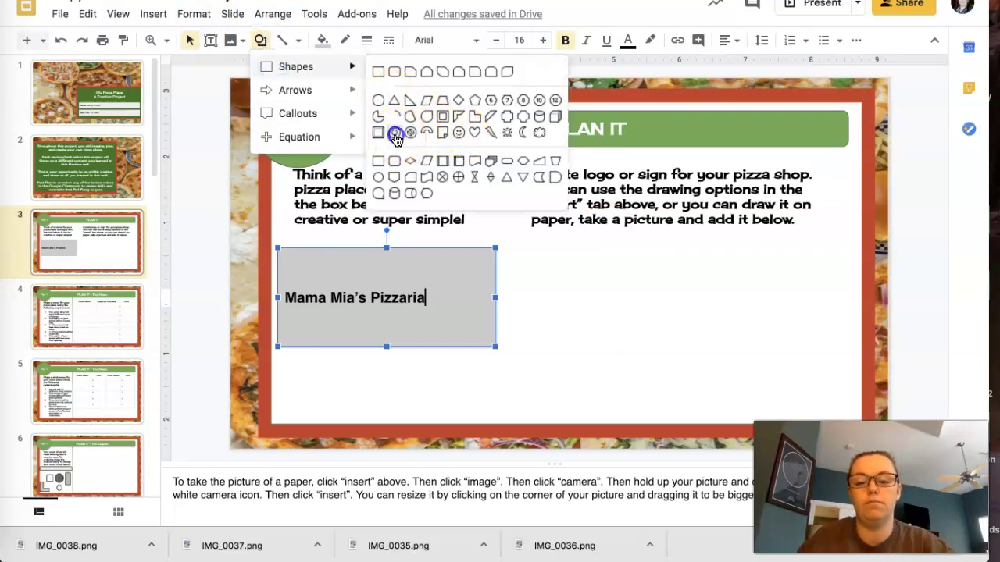
{"action": "left_click", "coordinate": [394, 132]}
{"action": "left_click_drag", "start_coordinate": [650, 290], "coordinate": [757, 376]}
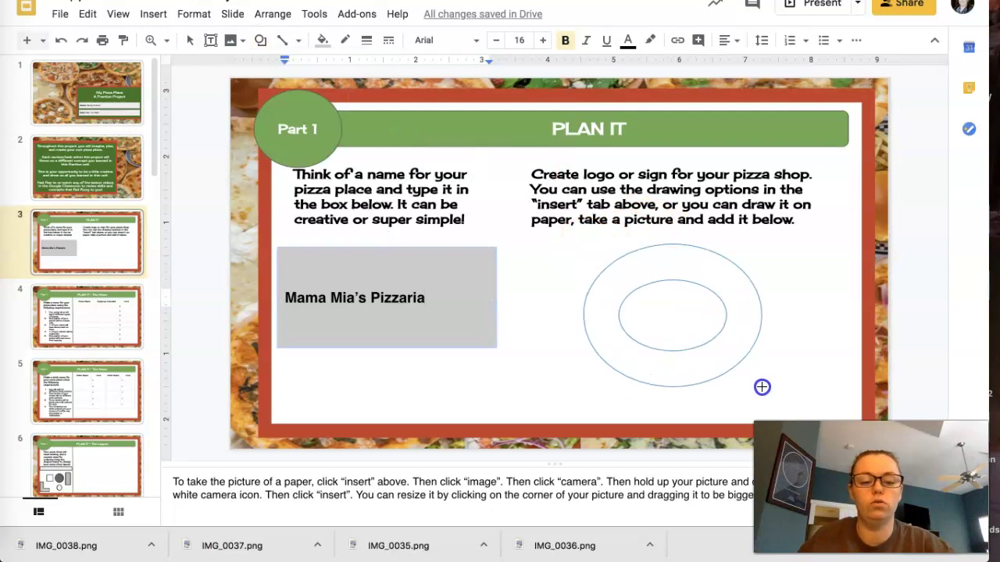
{"action": "left_click_drag", "start_coordinate": [762, 389], "coordinate": [764, 400]}
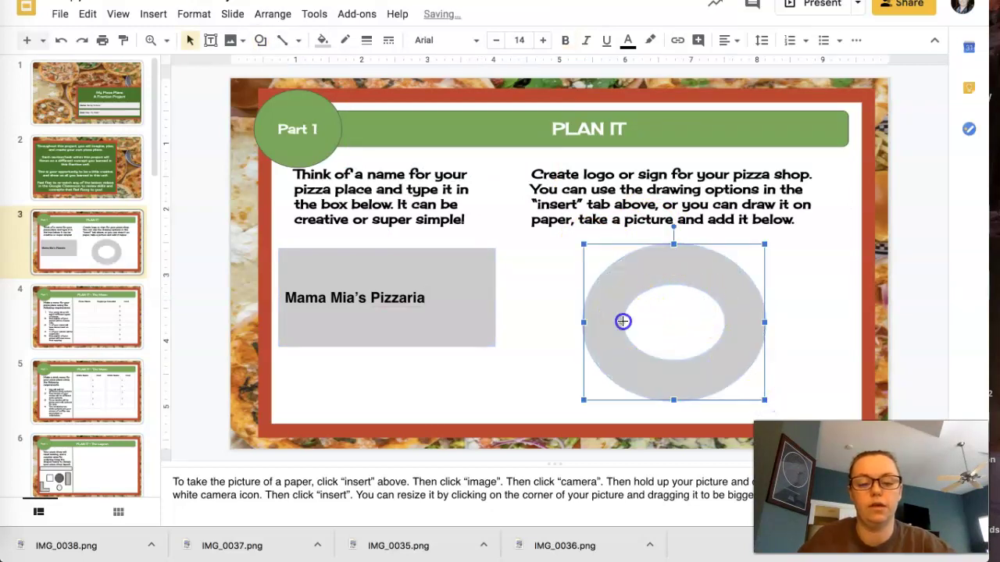
{"action": "left_click_drag", "start_coordinate": [623, 321], "coordinate": [594, 322]}
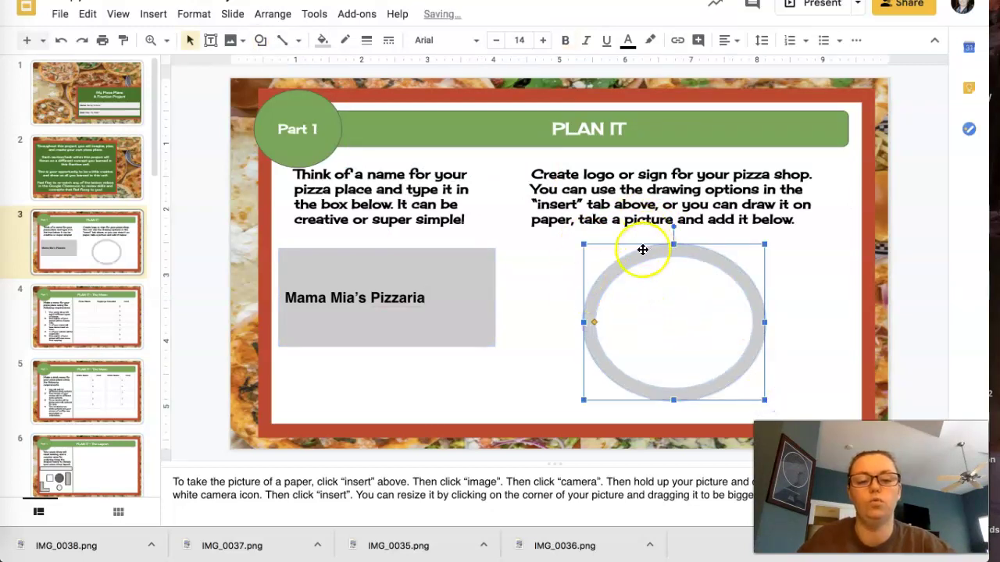
{"action": "left_click", "coordinate": [322, 39]}
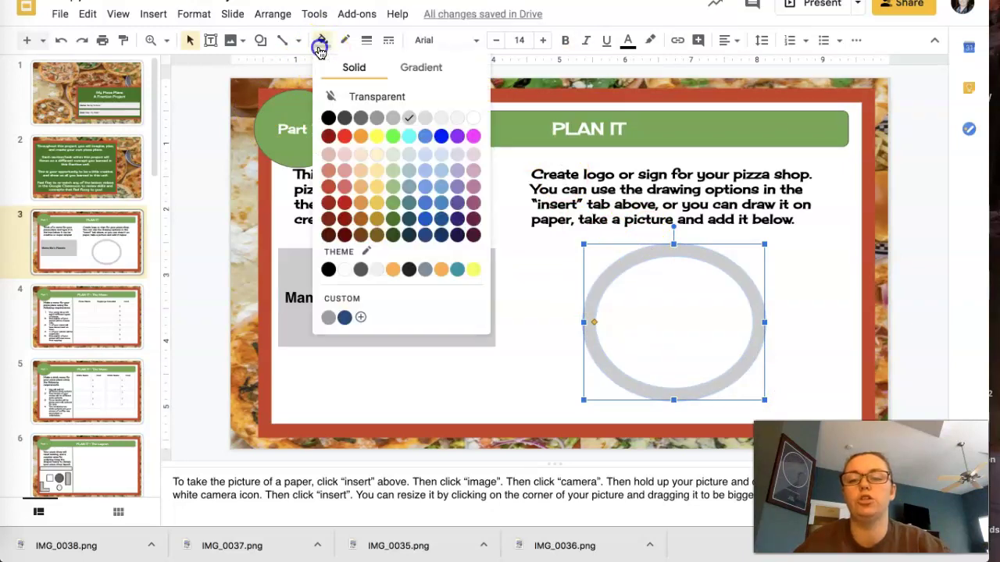
{"action": "left_click", "coordinate": [344, 137]}
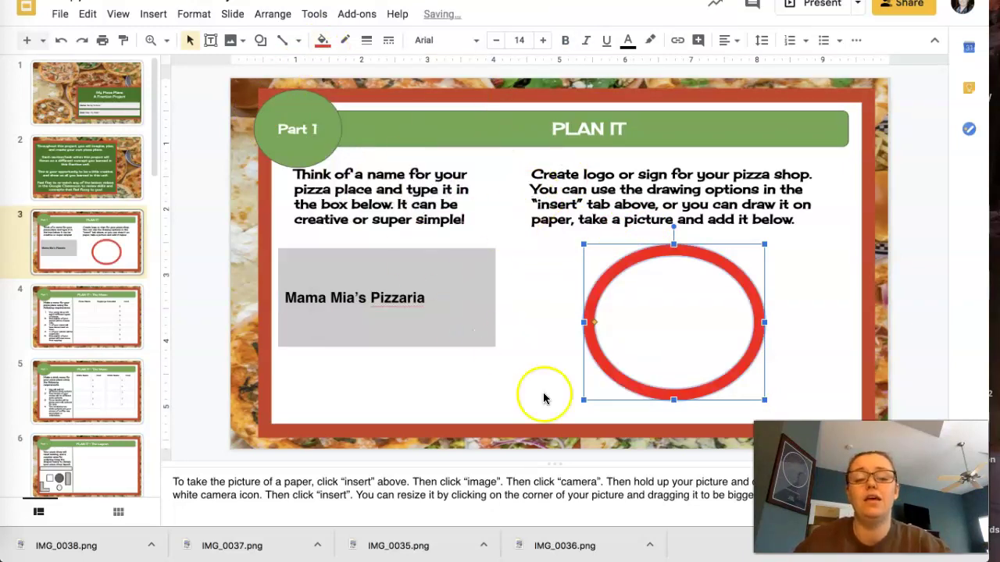
{"action": "left_click", "coordinate": [634, 313]}
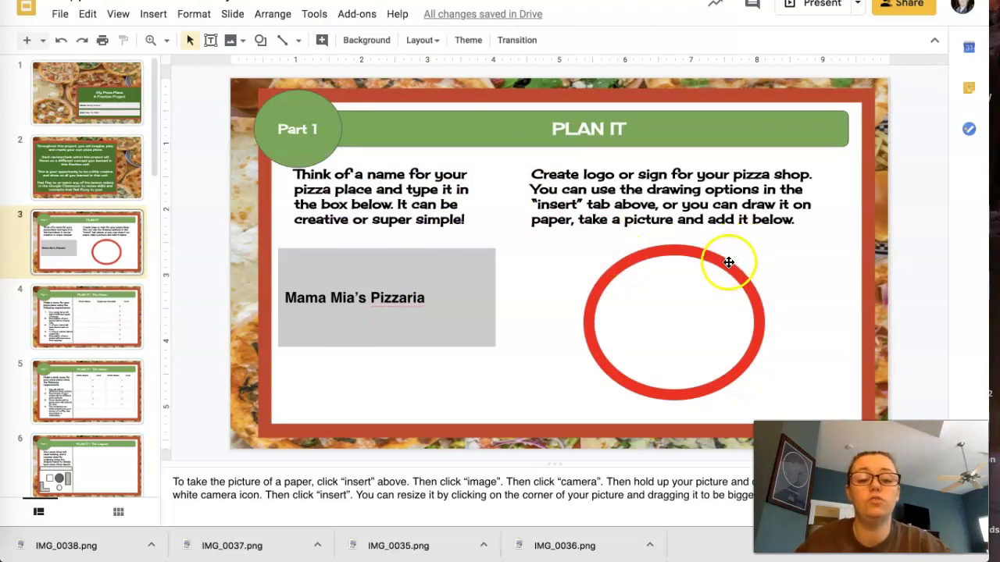
{"action": "left_click", "coordinate": [280, 43]}
Scribble two M letters inside the red ring, undoing one stray stroke
{"action": "left_click", "coordinate": [298, 42]}
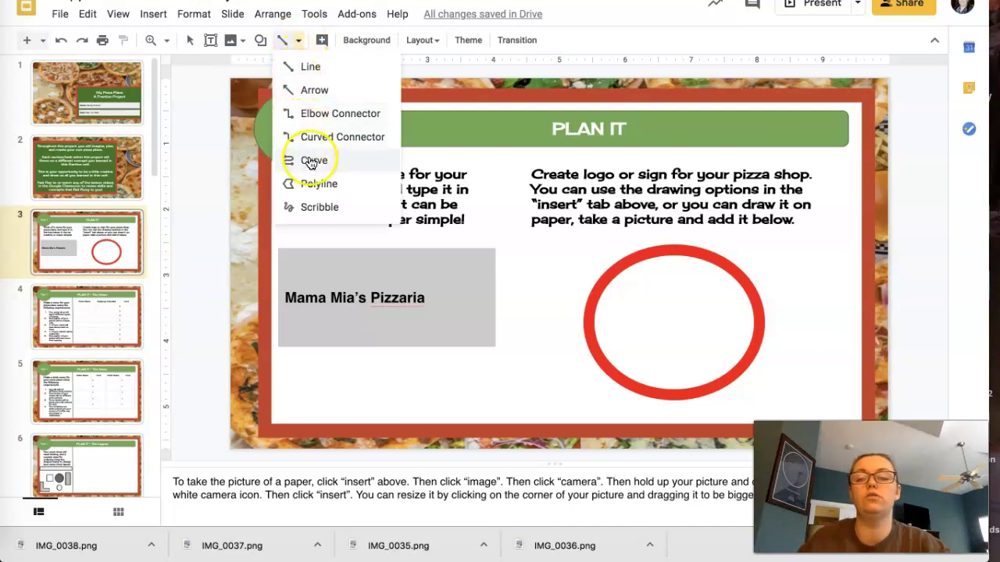
{"action": "left_click", "coordinate": [316, 207]}
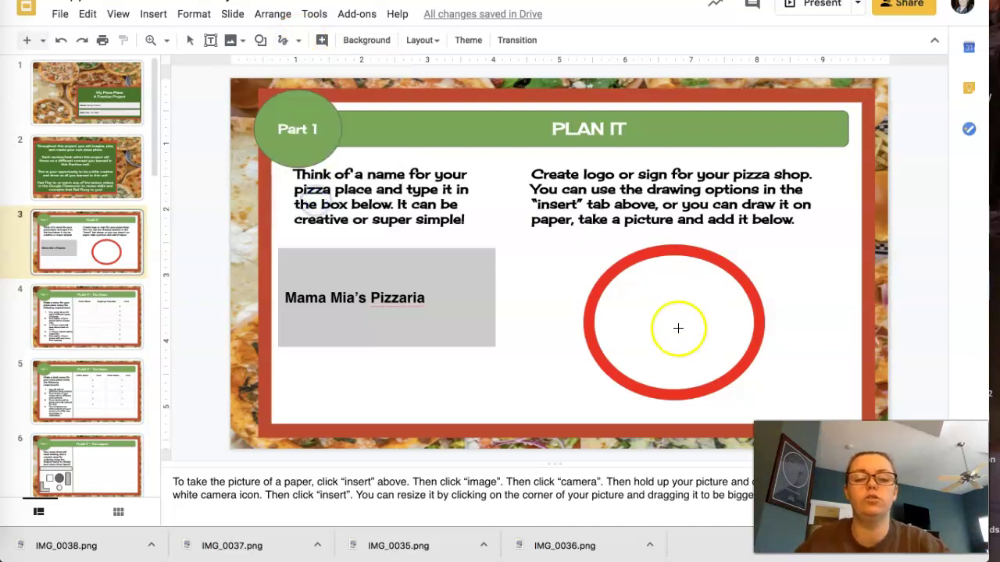
{"action": "mouse_move", "coordinate": [621, 352]}
{"action": "left_mouse_down"}
{"action": "mouse_move", "coordinate": [625, 282]}
{"action": "mouse_move", "coordinate": [685, 360]}
{"action": "left_mouse_up"}
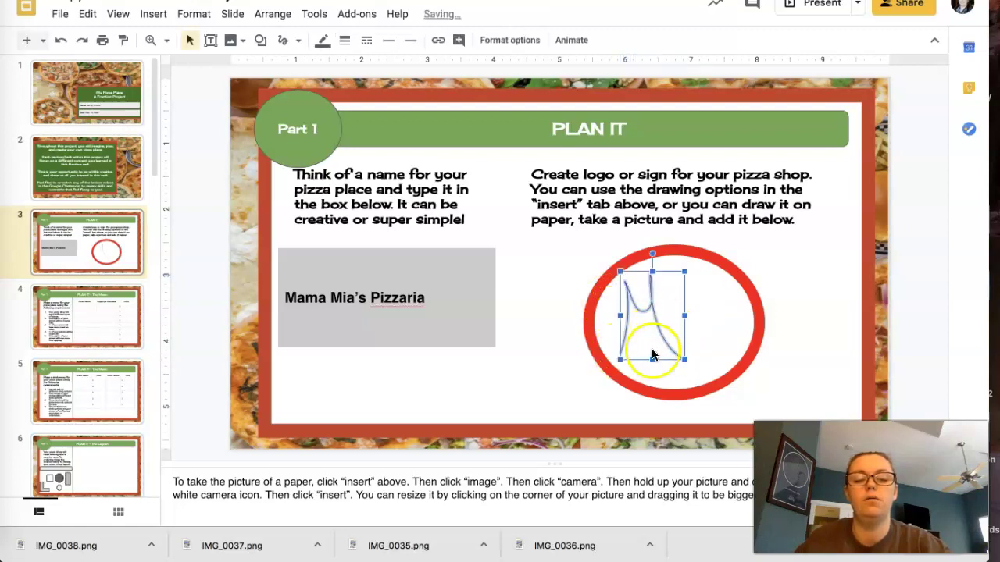
{"action": "left_click", "coordinate": [282, 39]}
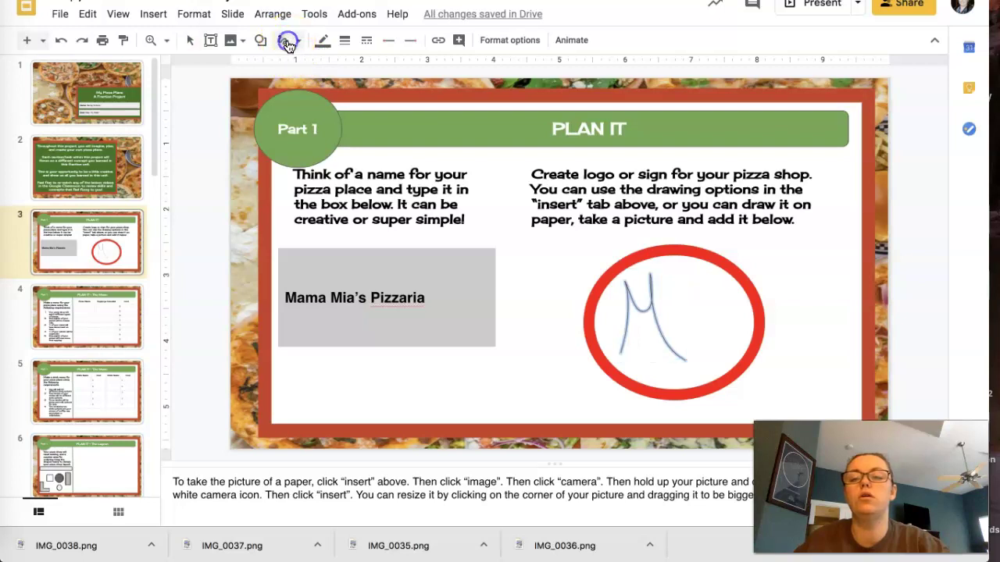
{"action": "left_click_drag", "start_coordinate": [666, 318], "coordinate": [694, 357]}
{"action": "left_click", "coordinate": [283, 40]}
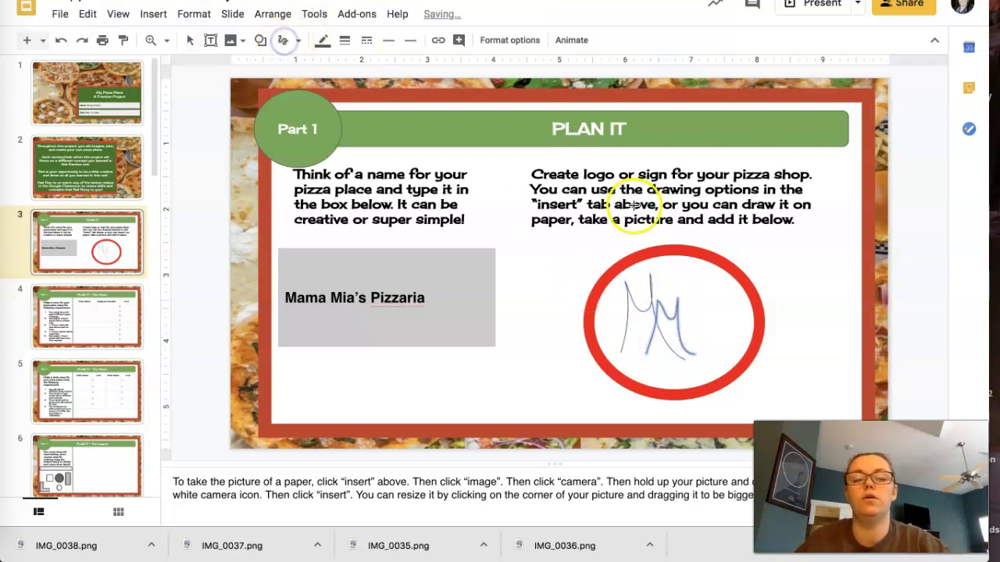
{"action": "mouse_move", "coordinate": [687, 275]}
{"action": "left_mouse_down"}
{"action": "mouse_move", "coordinate": [719, 286]}
{"action": "mouse_move", "coordinate": [727, 382]}
{"action": "left_mouse_up"}
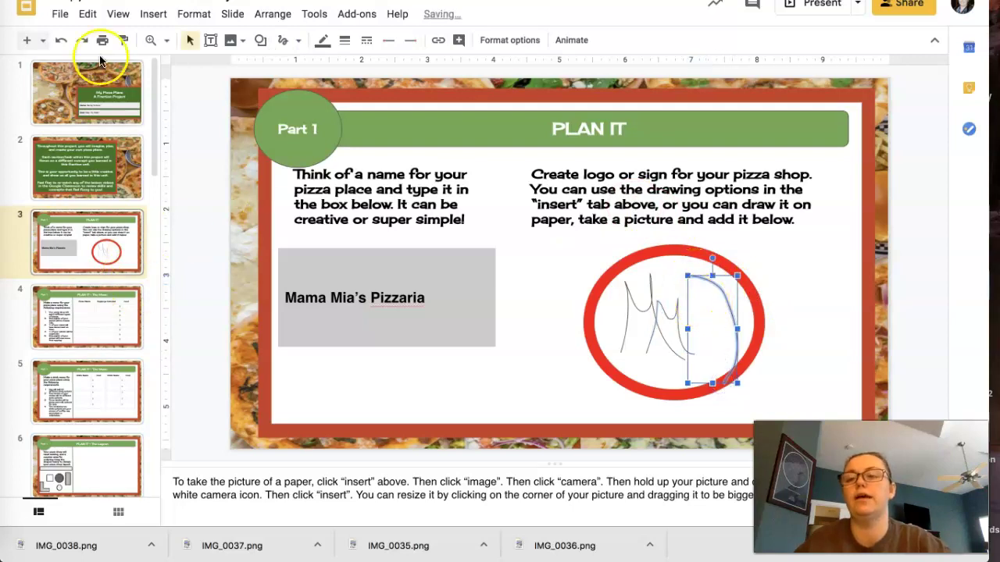
{"action": "left_click", "coordinate": [62, 40]}
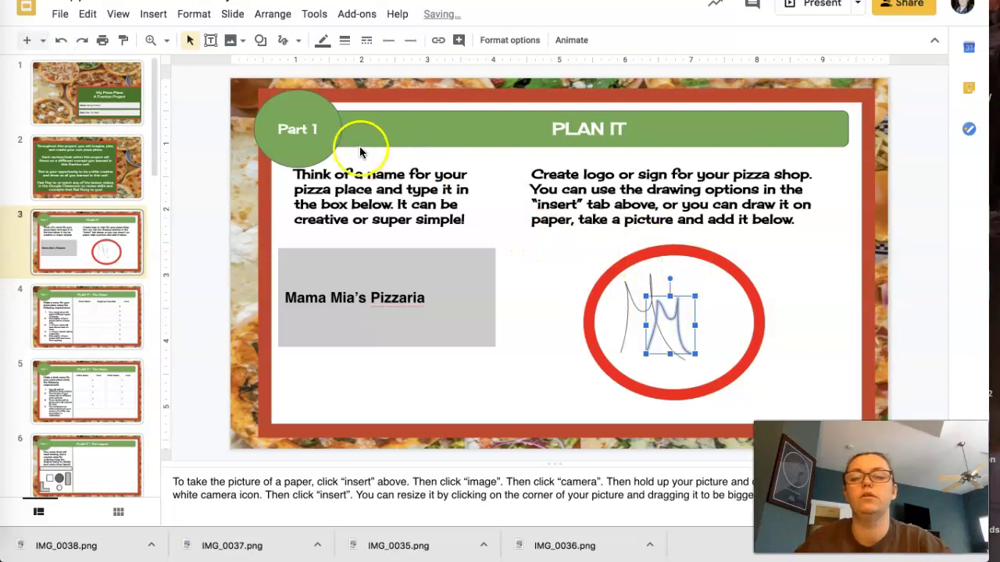
Scribble a P beside the Ms to complete the MMP initials
{"action": "left_click", "coordinate": [283, 40]}
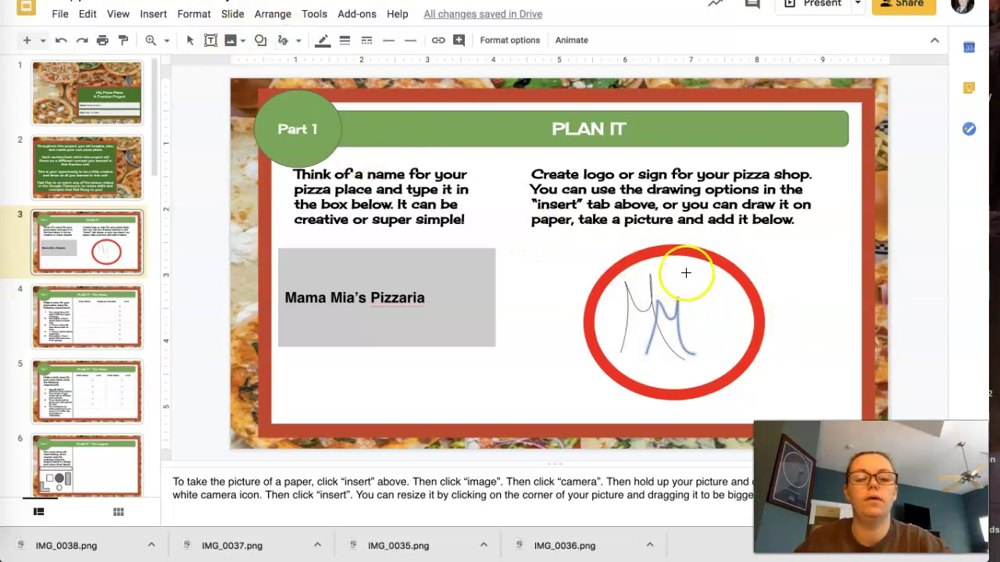
{"action": "left_click_drag", "start_coordinate": [685, 273], "coordinate": [697, 327]}
{"action": "left_click_drag", "start_coordinate": [702, 378], "coordinate": [702, 380]}
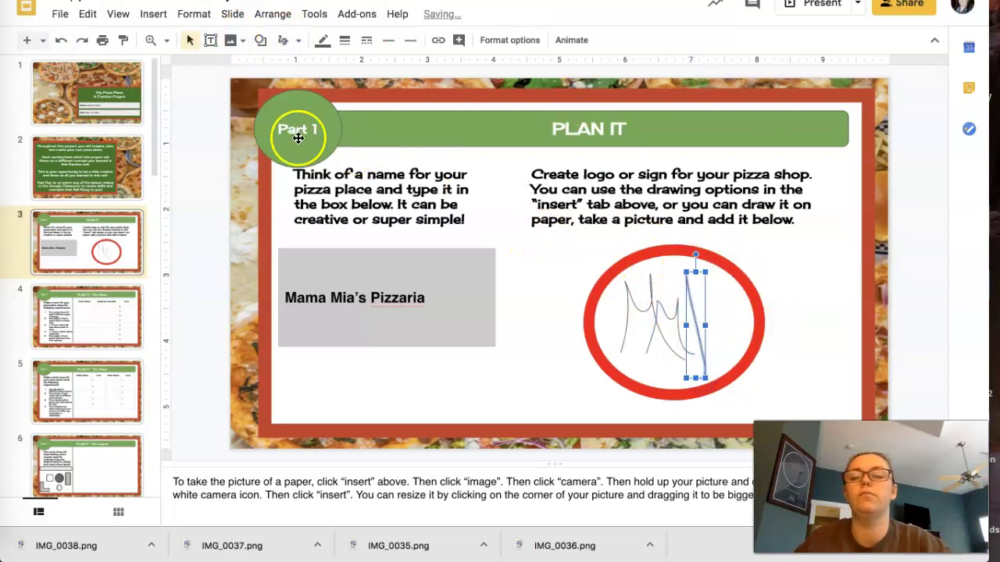
{"action": "left_click", "coordinate": [282, 43]}
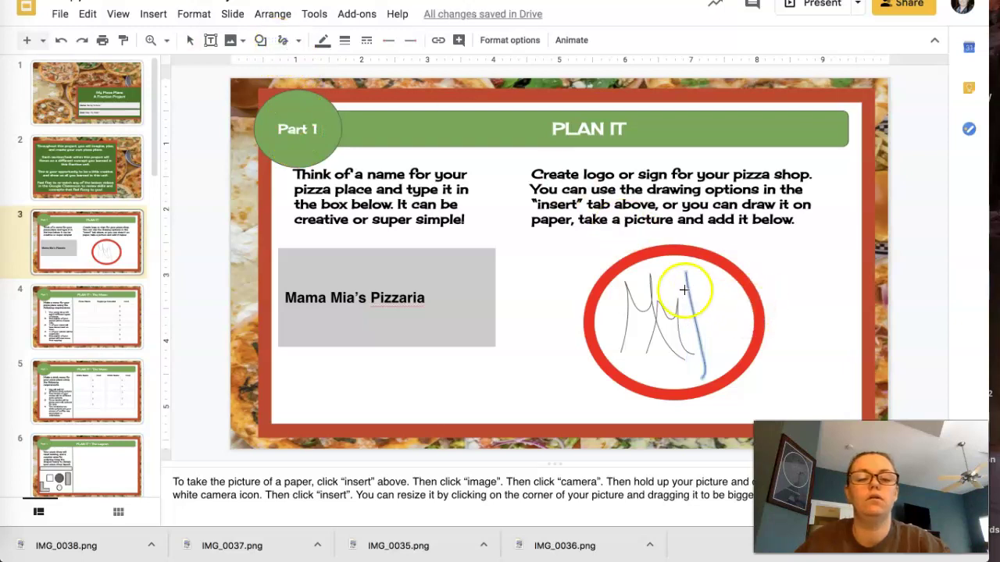
{"action": "mouse_move", "coordinate": [678, 284]}
{"action": "left_mouse_down"}
{"action": "mouse_move", "coordinate": [730, 273]}
{"action": "mouse_move", "coordinate": [707, 307]}
{"action": "left_mouse_up"}
{"action": "left_click", "coordinate": [755, 357]}
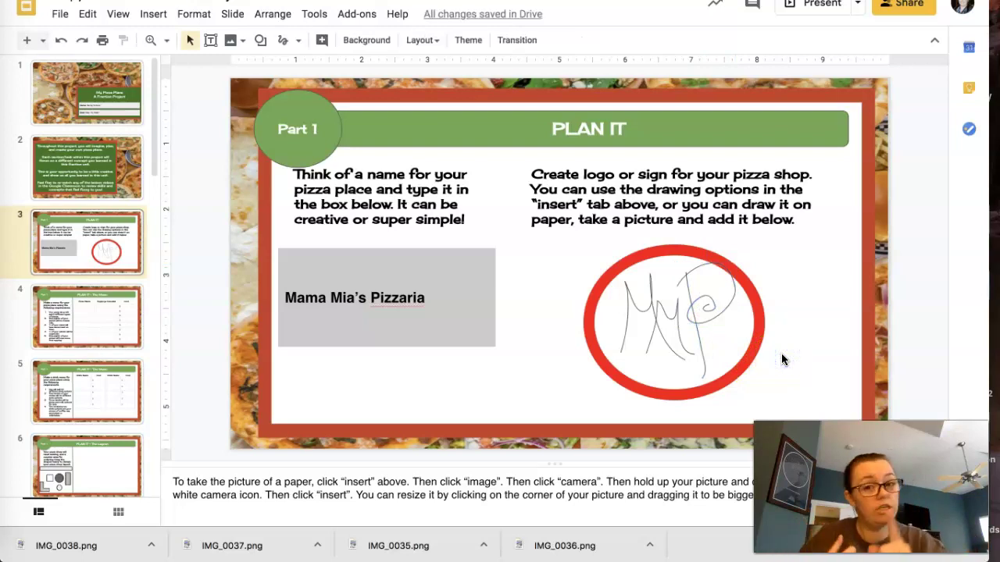
Delete the red ring and the scribbled MMP initials from slide 3
{"action": "left_click", "coordinate": [677, 249]}
{"action": "key", "text": "Delete"}
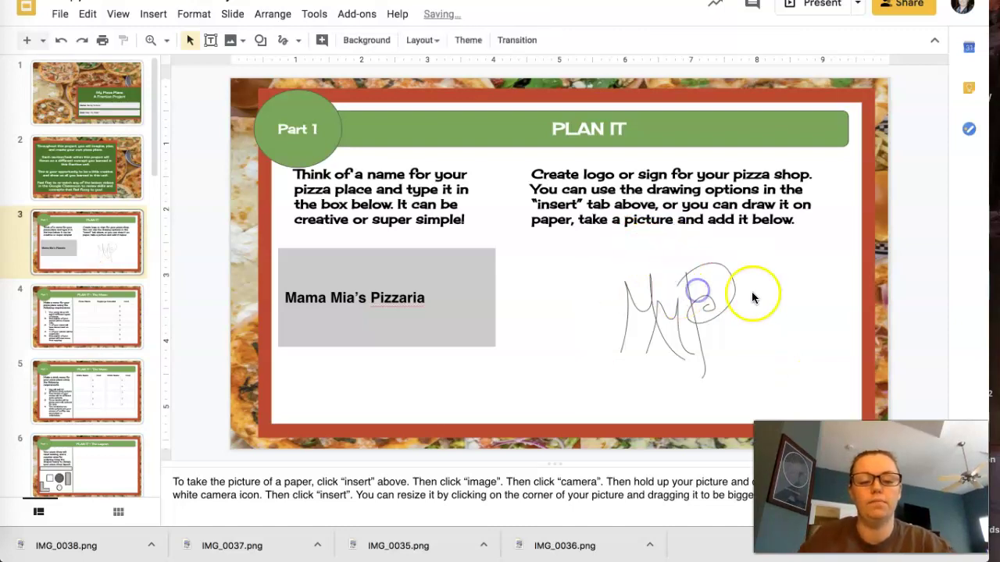
{"action": "left_click", "coordinate": [600, 316]}
{"action": "key", "text": "Delete"}
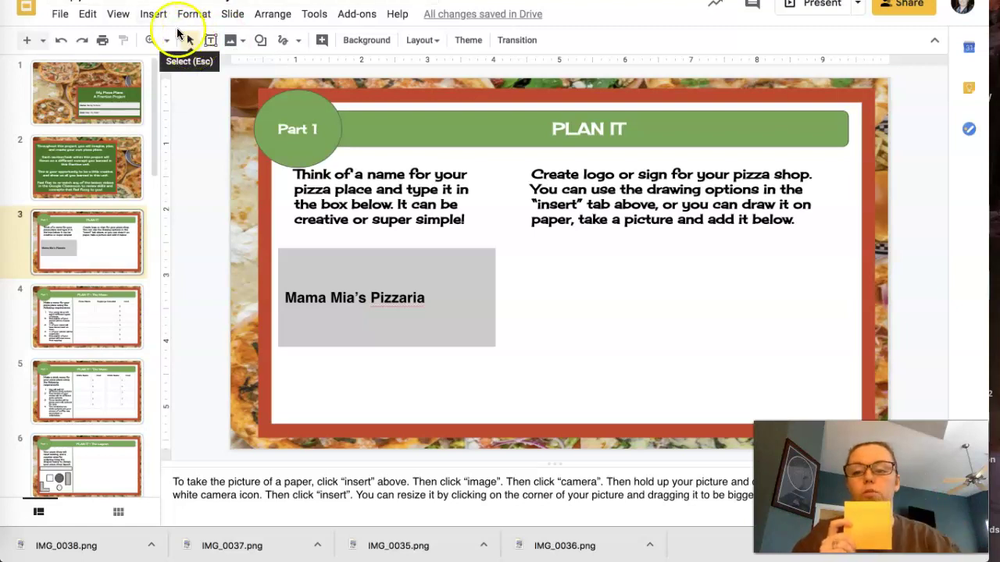
{"action": "left_click", "coordinate": [155, 15]}
{"action": "mouse_move", "coordinate": [164, 40]}
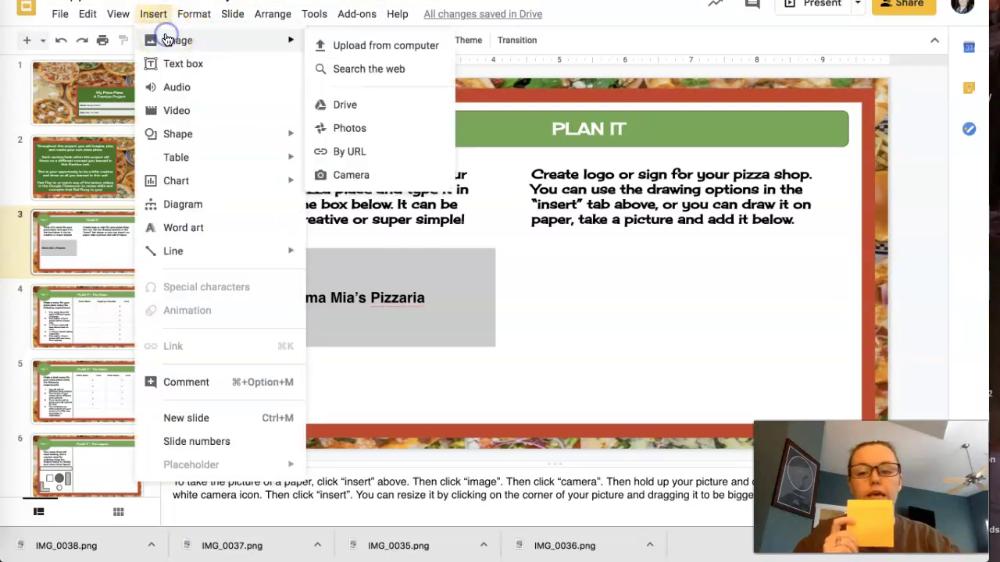
{"action": "left_click", "coordinate": [351, 175]}
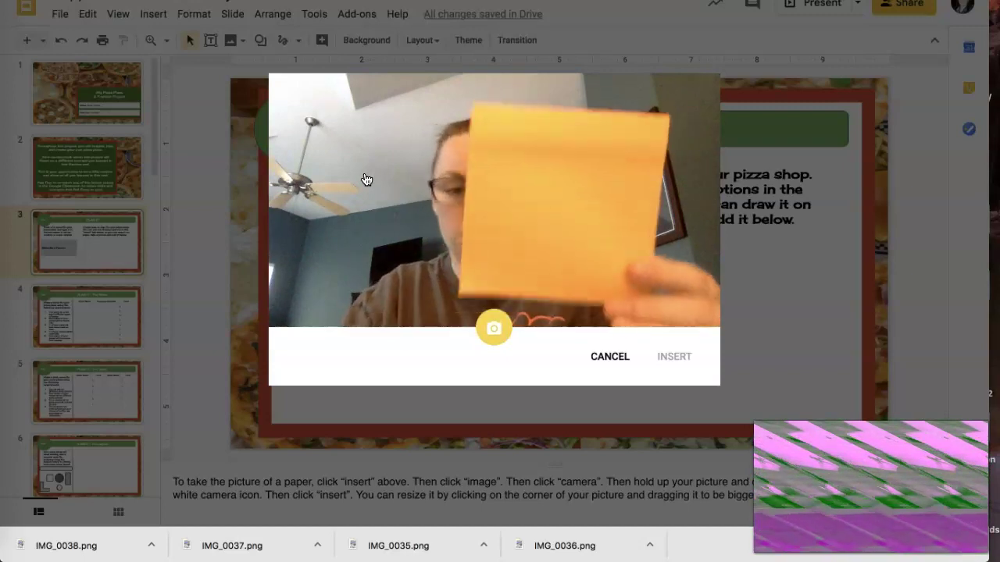
{"action": "left_click", "coordinate": [494, 329]}
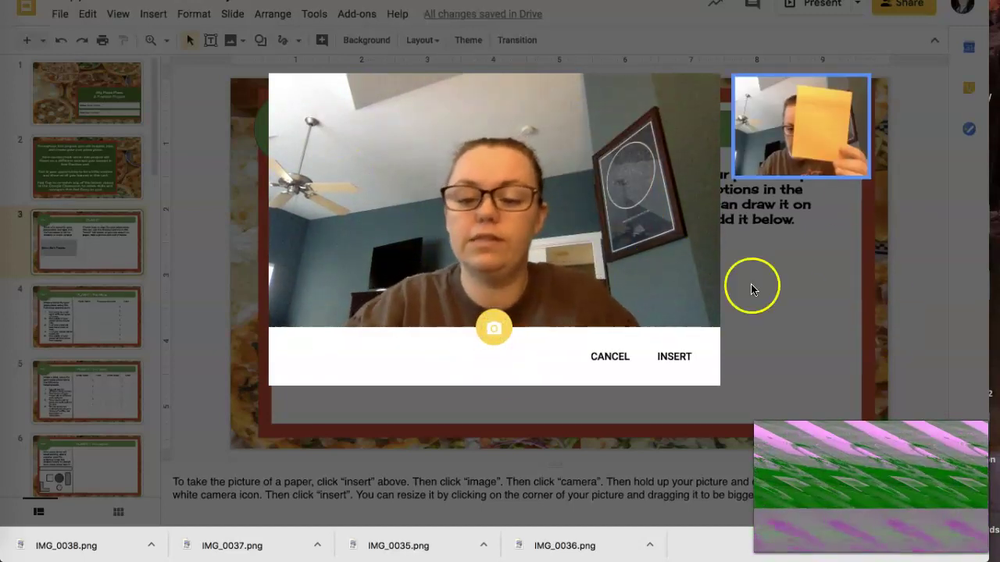
{"action": "left_click", "coordinate": [676, 357]}
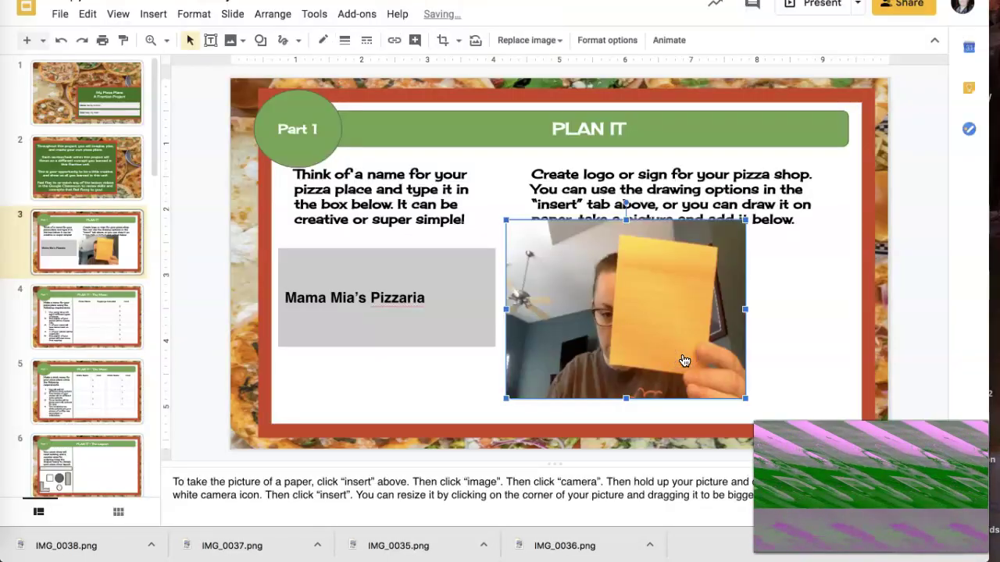
{"action": "left_click_drag", "start_coordinate": [666, 319], "coordinate": [732, 335]}
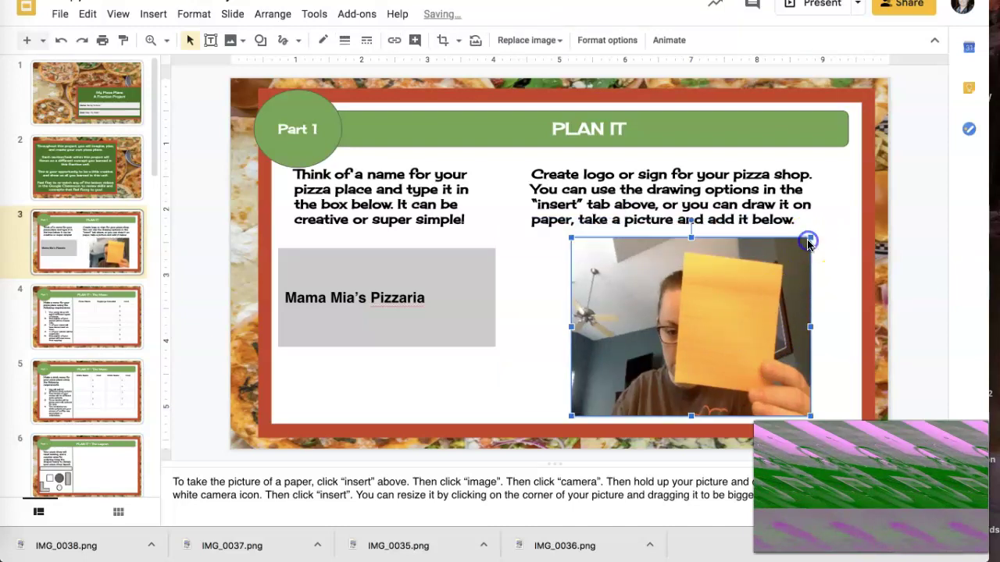
{"action": "left_click", "coordinate": [840, 283]}
{"action": "left_click", "coordinate": [785, 309]}
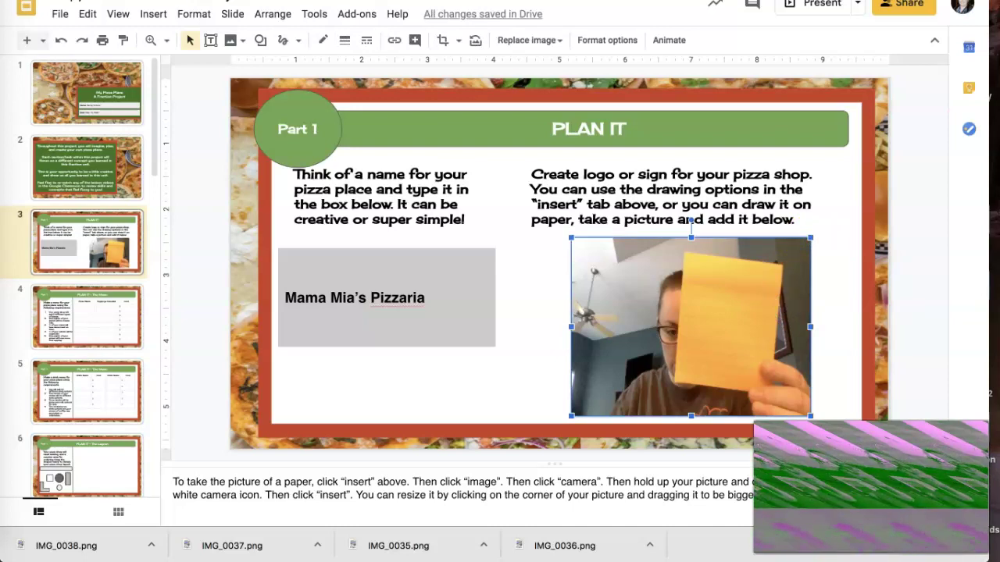
{"action": "key", "text": "BackSpace"}
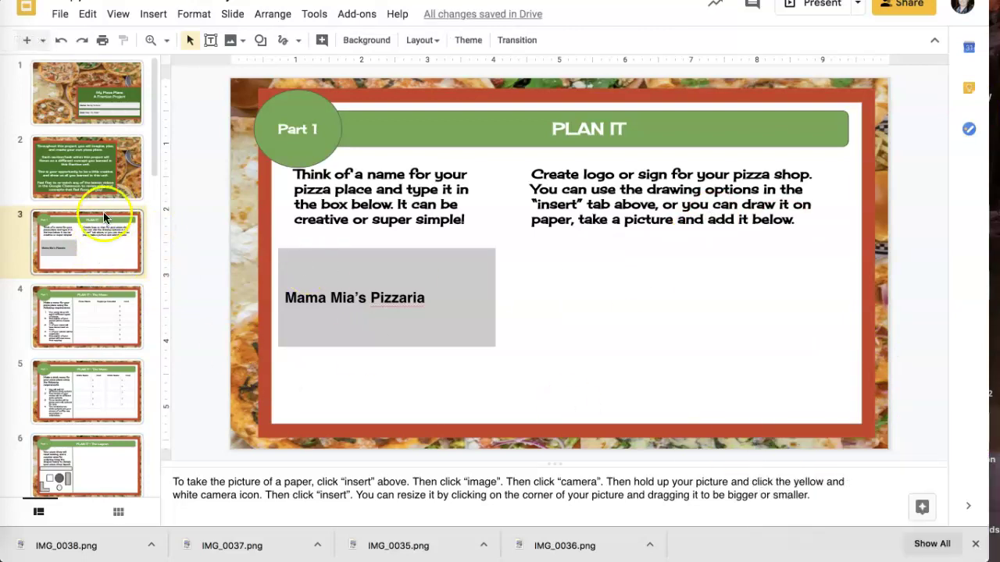
Go to slide 4, PLAN IT - The Menu, with its empty pizza table
{"action": "left_click", "coordinate": [88, 304]}
{"action": "left_click", "coordinate": [87, 306]}
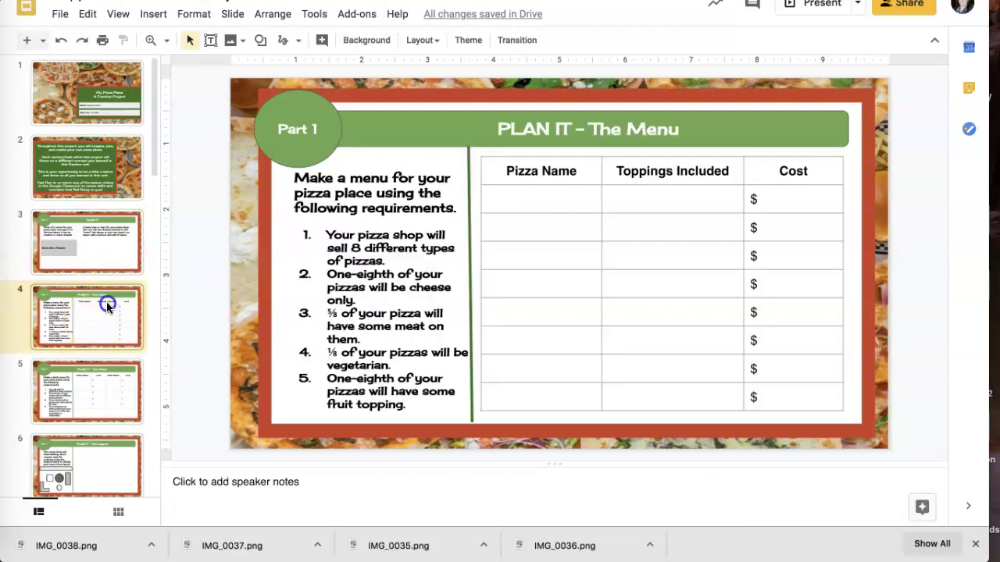
{"action": "left_click", "coordinate": [106, 301]}
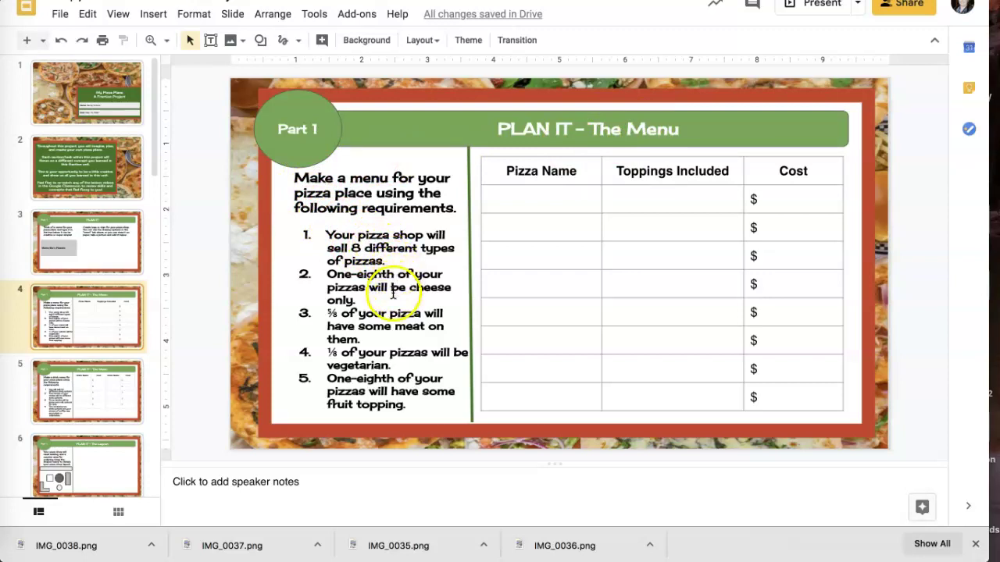
Fill the menu's first row with CHEESY-YUMMY, Cheese only, and $ 10.00
{"action": "left_click", "coordinate": [508, 198]}
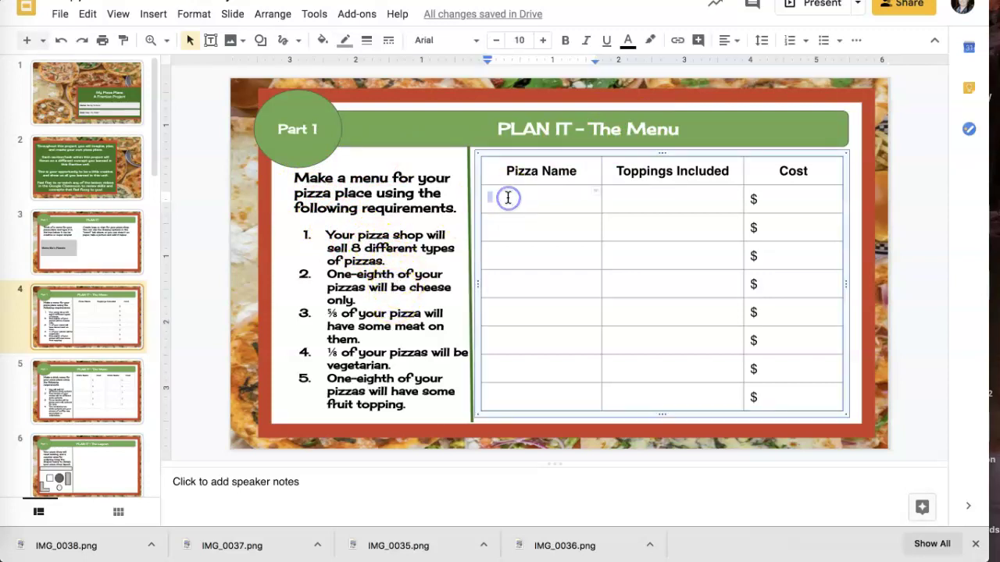
{"action": "type", "text": "CHEESY YUMMY"}
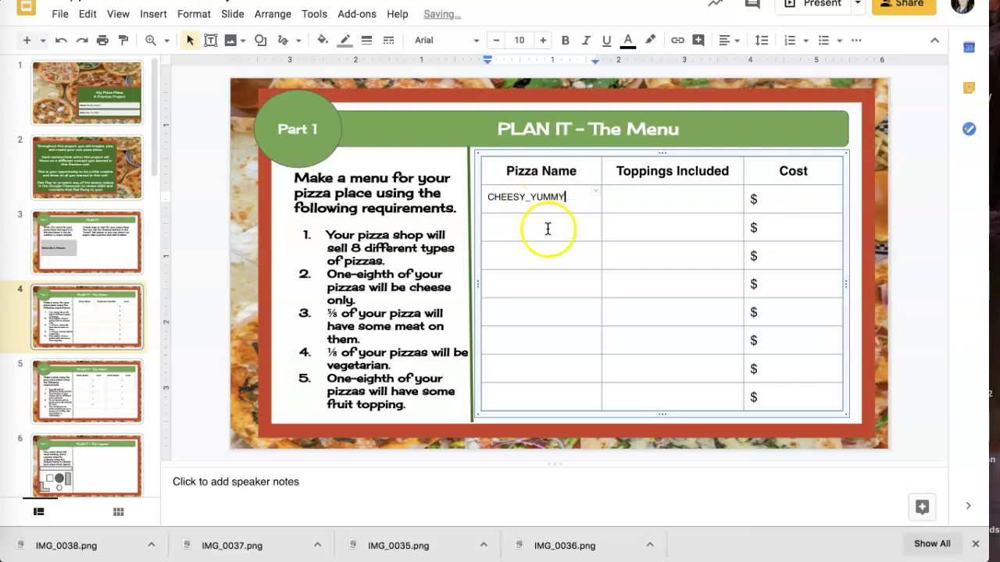
{"action": "left_click", "coordinate": [529, 197]}
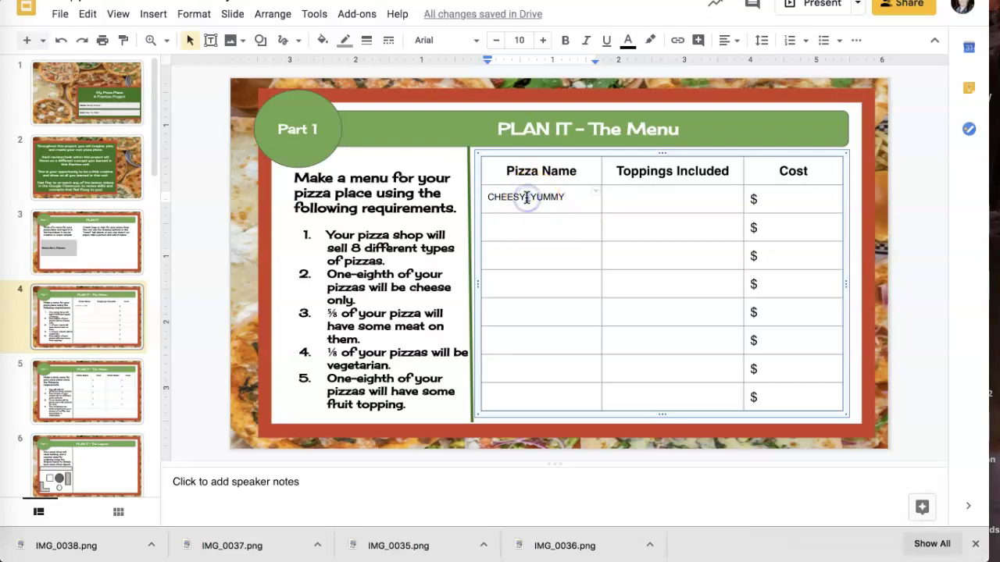
{"action": "key", "text": "BackSpace"}
{"action": "type", "text": "-"}
{"action": "left_click", "coordinate": [656, 194]}
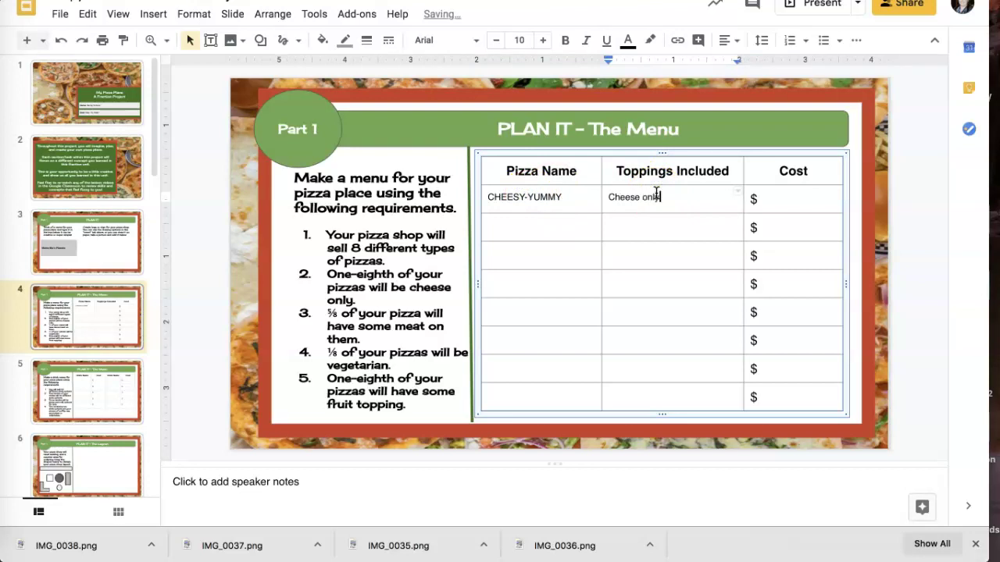
{"action": "left_click", "coordinate": [789, 196]}
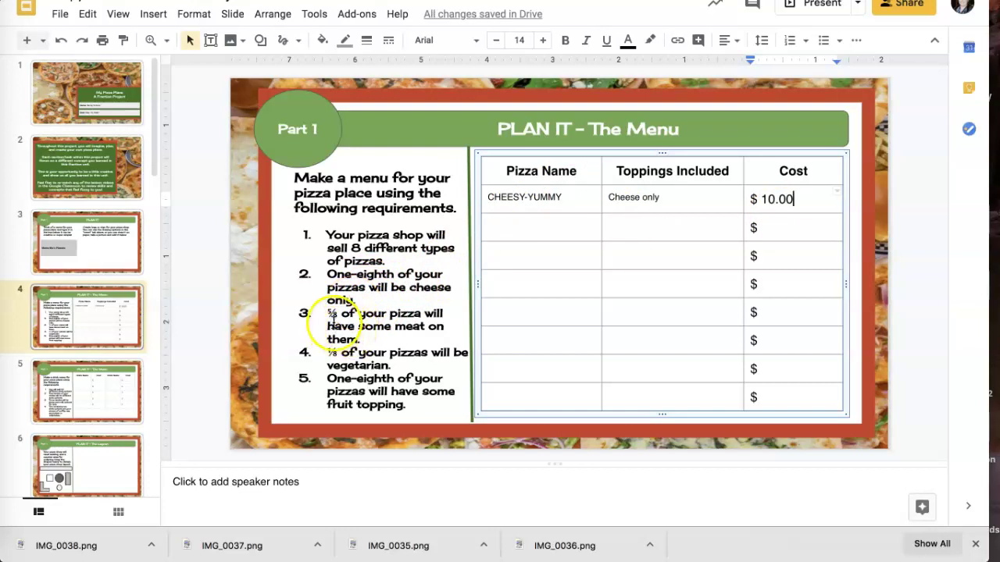
{"action": "left_click", "coordinate": [511, 224]}
{"action": "left_click", "coordinate": [500, 252]}
{"action": "left_click", "coordinate": [500, 277]}
{"action": "left_click", "coordinate": [492, 317]}
{"action": "left_click", "coordinate": [491, 339]}
Enter Bacon-ator and Sausage Pie, correcting the misspelled 'Suasage' to 'Sausage'
{"action": "left_click", "coordinate": [493, 231]}
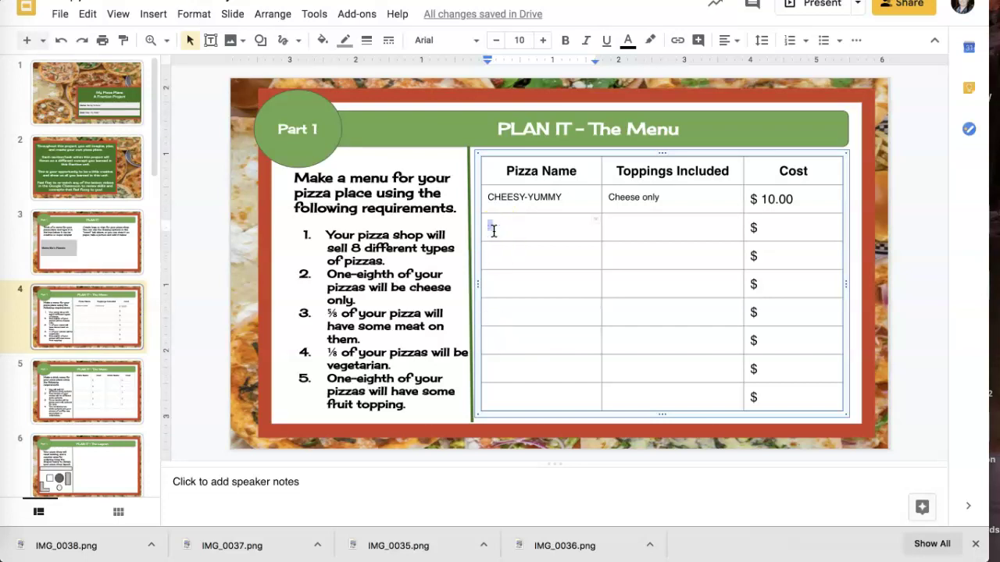
{"action": "type", "text": "Bacon-at"}
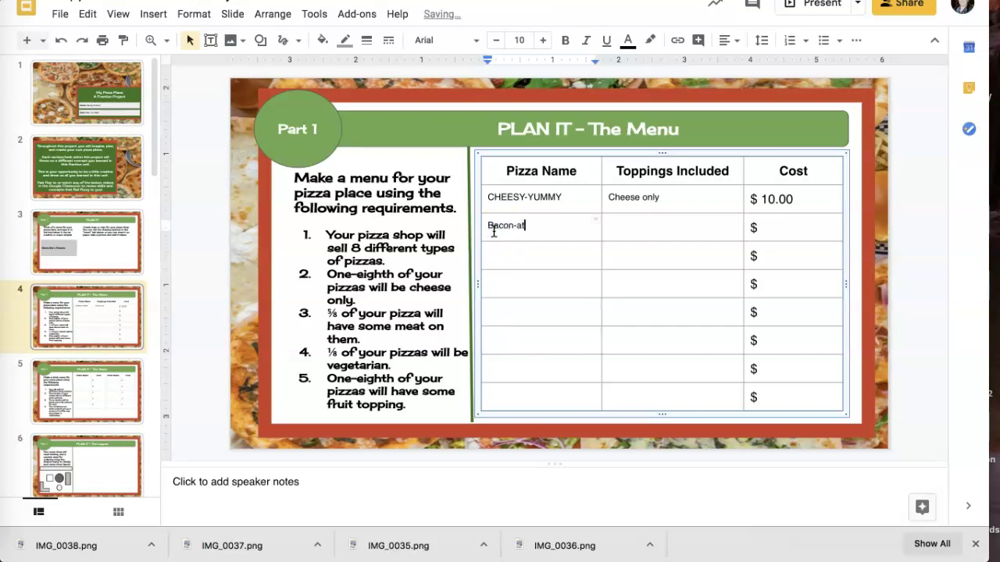
{"action": "type", "text": "or"}
{"action": "left_click", "coordinate": [531, 255]}
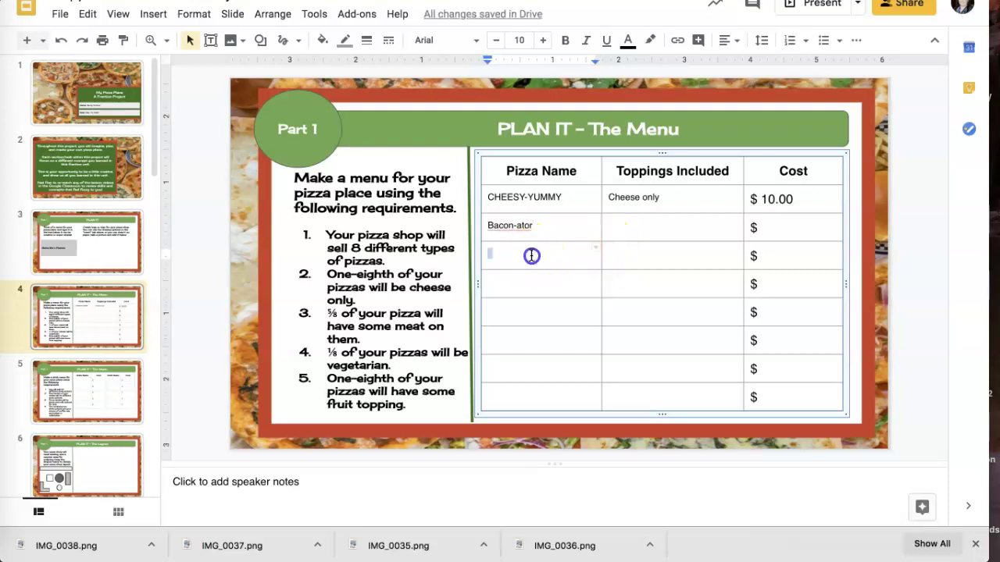
{"action": "type", "text": "Suasage Pie"}
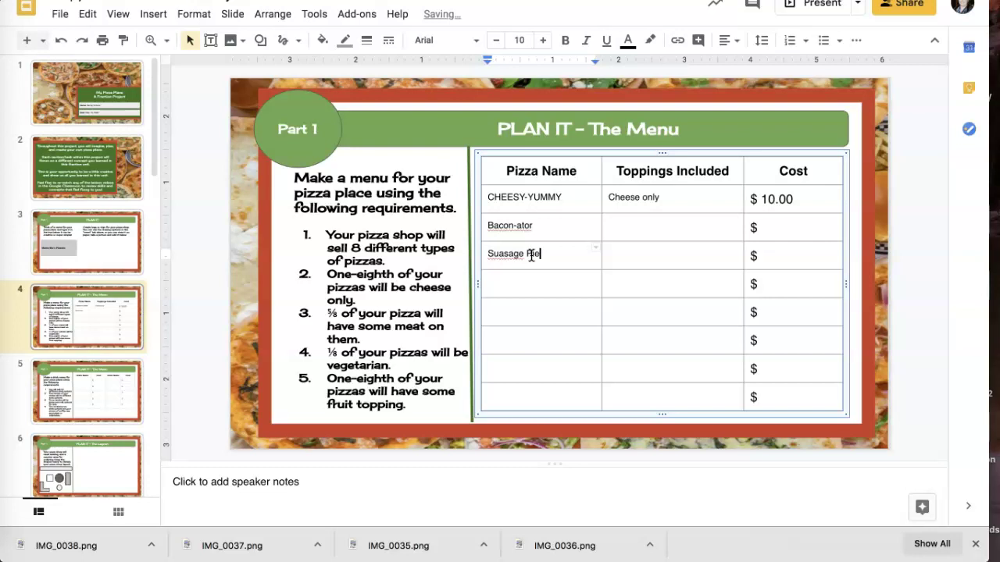
{"action": "left_click", "coordinate": [525, 282]}
{"action": "left_click", "coordinate": [509, 253]}
{"action": "right_click", "coordinate": [509, 253]}
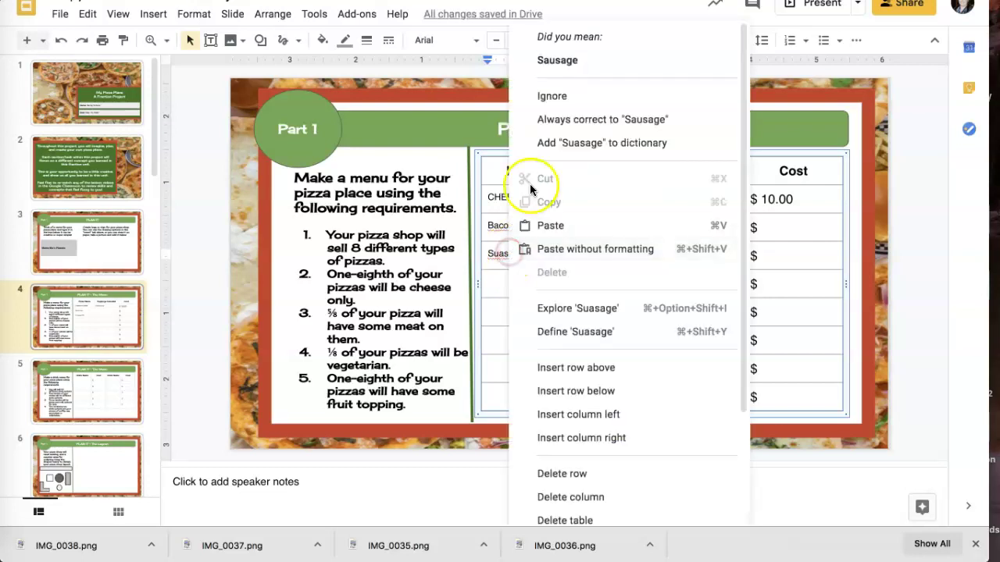
{"action": "left_click", "coordinate": [586, 59]}
Add Pepperoni Deluxe, All Meat All Day and Meatapalooza as the next pizza names
{"action": "left_click", "coordinate": [524, 283]}
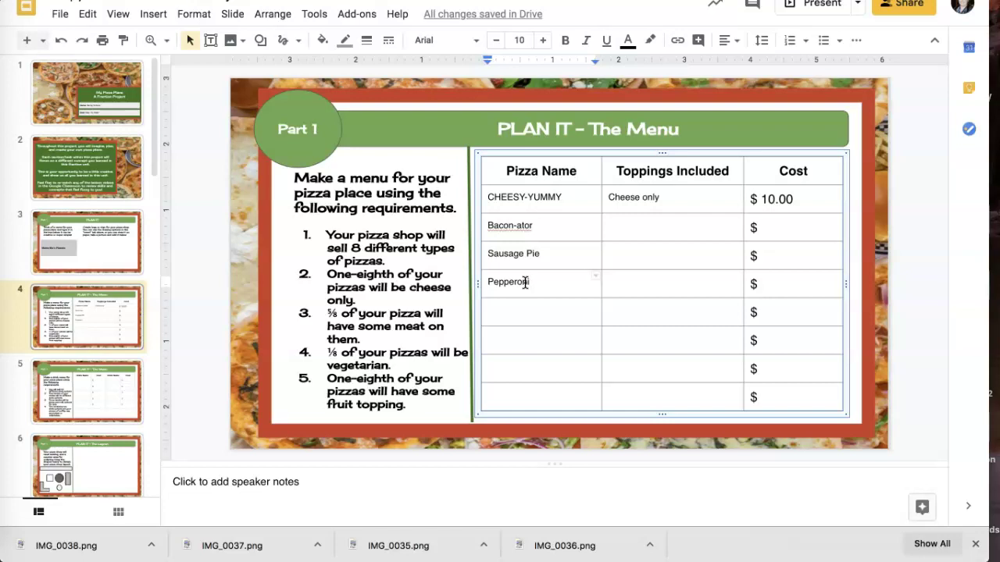
{"action": "type", "text": "Pepperoni Del"}
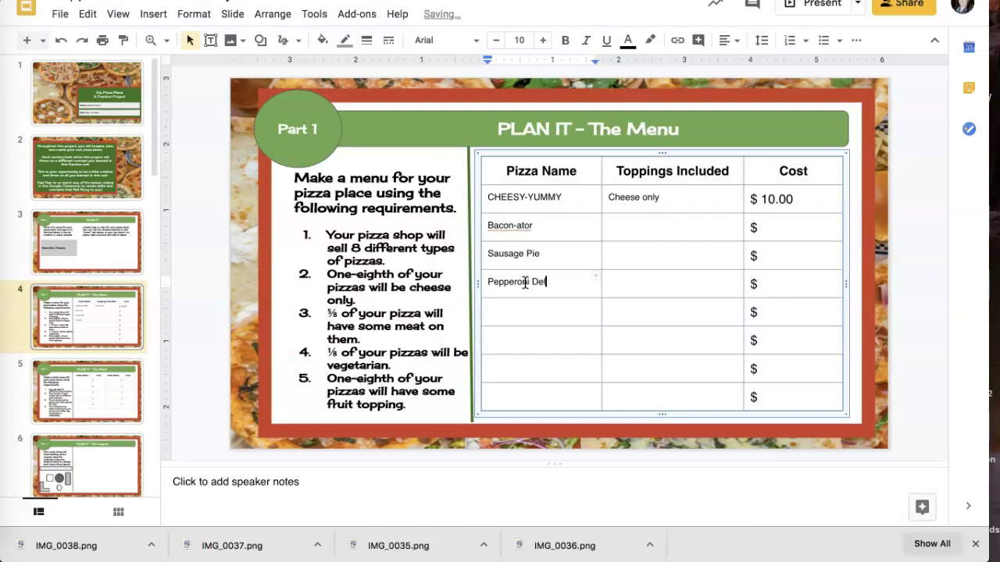
{"action": "type", "text": "uxe"}
{"action": "left_click", "coordinate": [527, 311]}
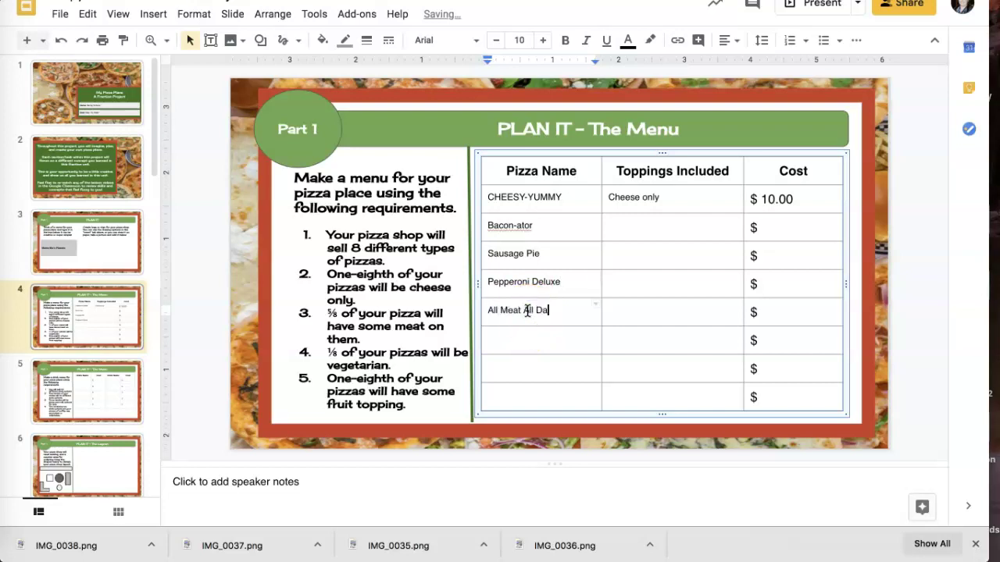
{"action": "type", "text": "All Meat All Day"}
{"action": "left_click", "coordinate": [512, 347]}
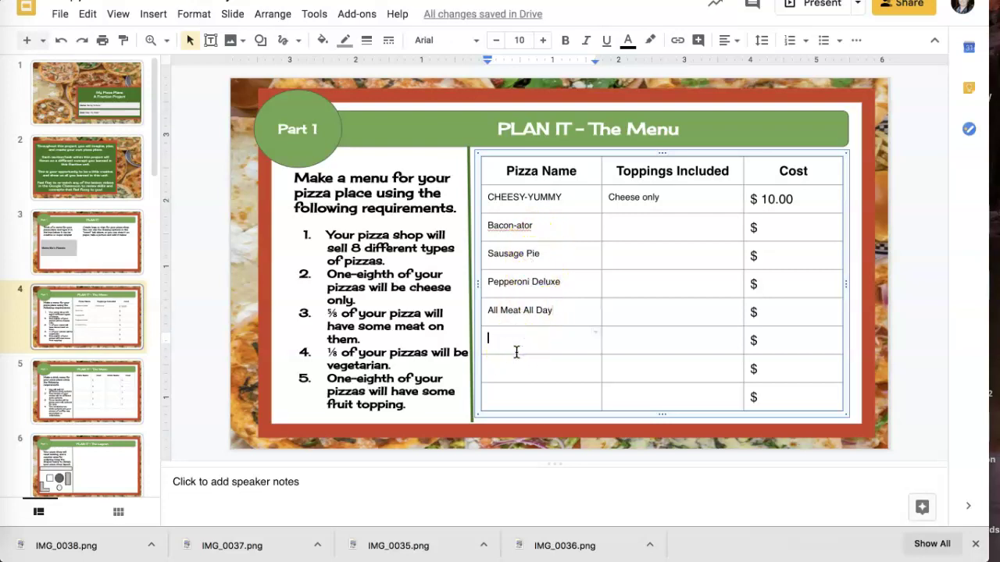
{"action": "type", "text": "Meat"}
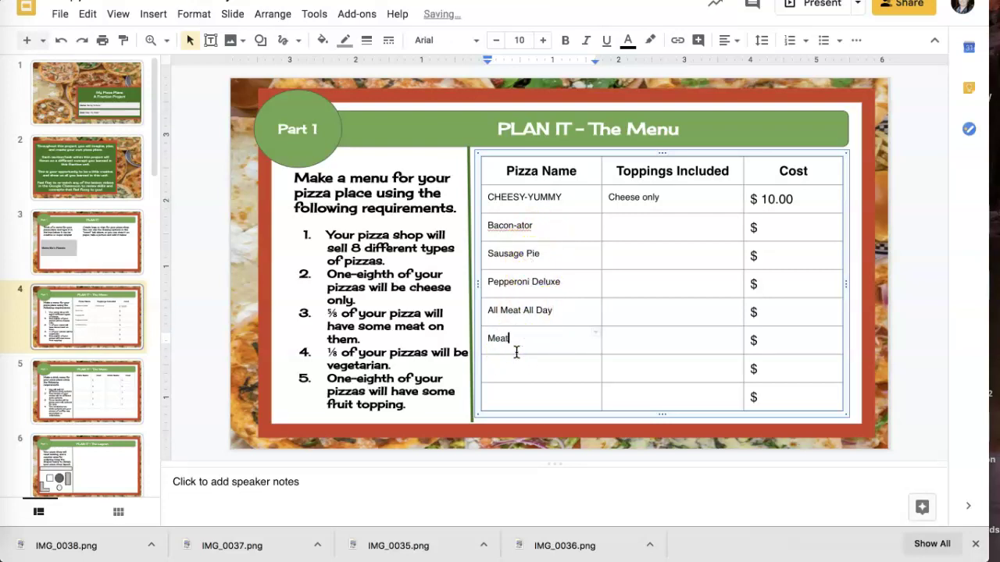
{"action": "type", "text": "apalooza"}
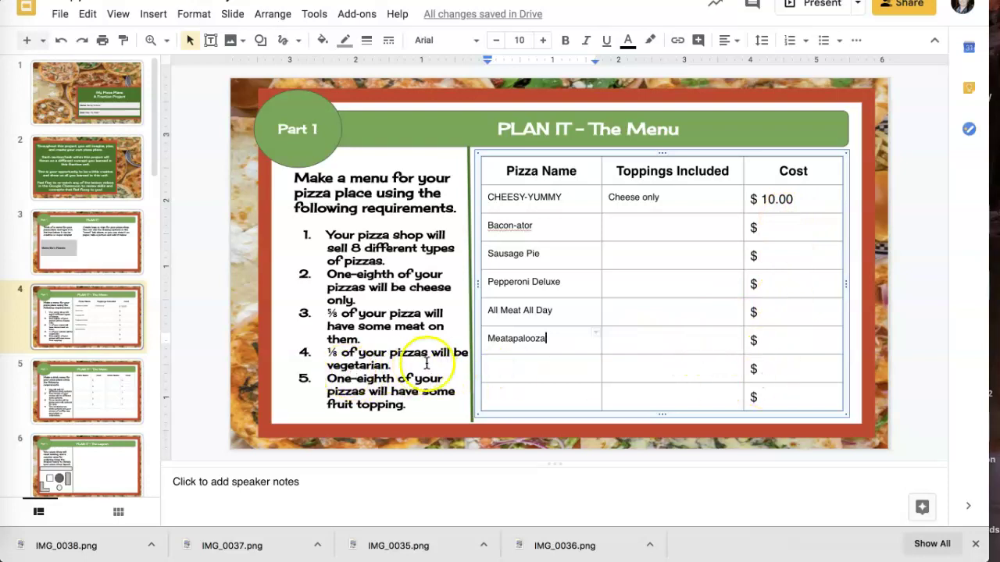
Add Veggie Pizza and Pineapple and Ham as the last pizza names, then go to slide 5
{"action": "left_click", "coordinate": [541, 373]}
{"action": "type", "text": "Veggie Pizza"}
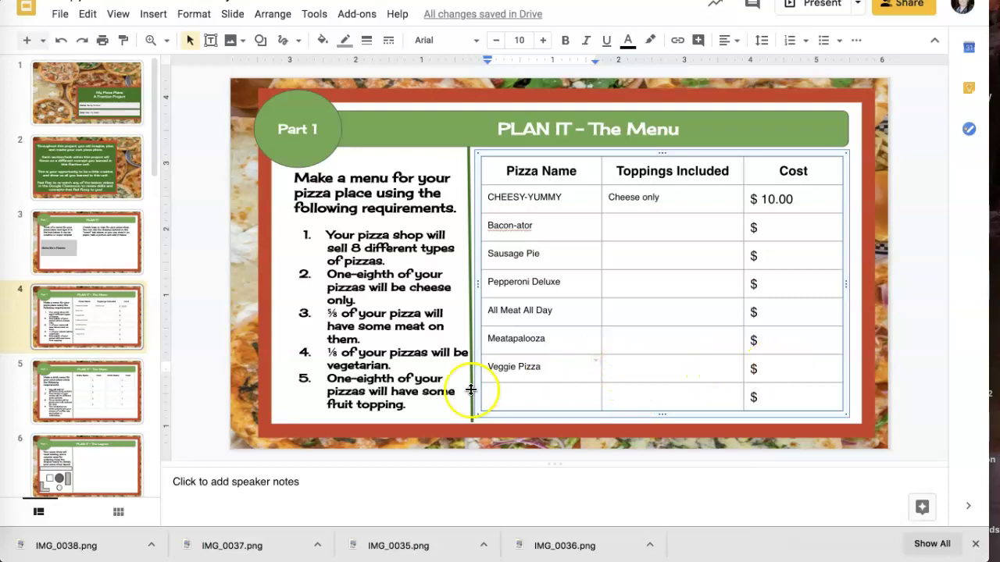
{"action": "left_click", "coordinate": [501, 395]}
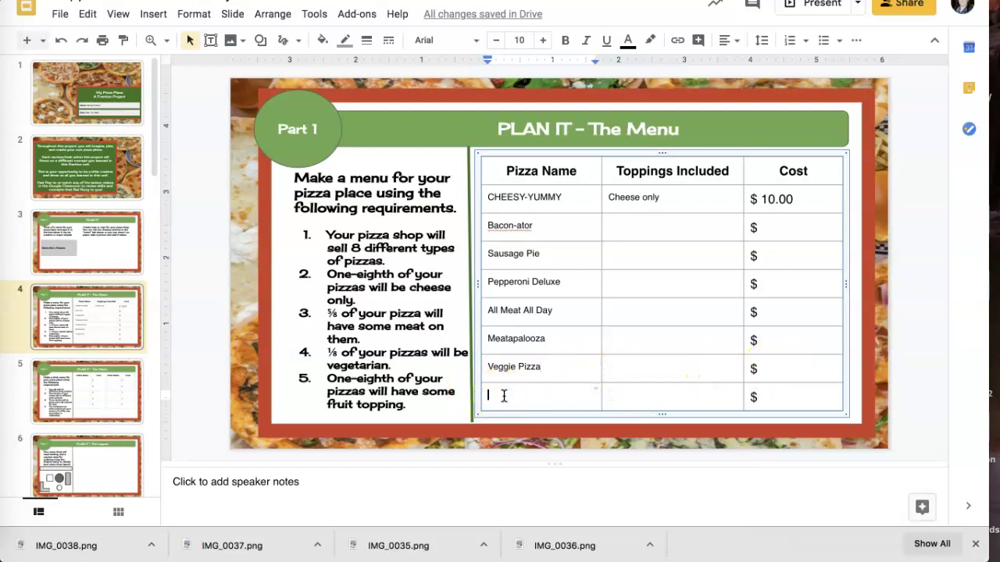
{"action": "left_click", "coordinate": [548, 432]}
{"action": "type", "text": "Pineapple and Ham"}
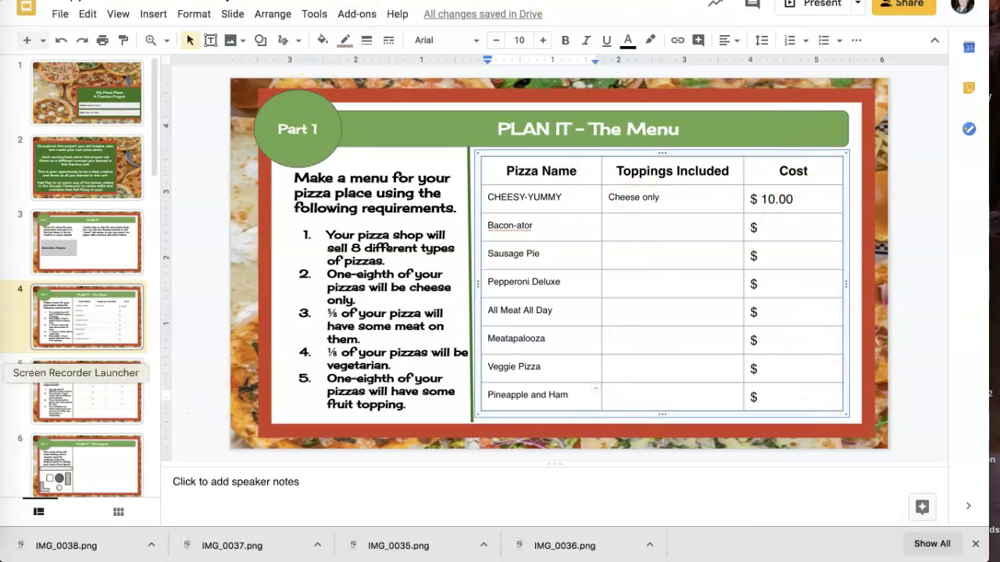
{"action": "left_click", "coordinate": [68, 414]}
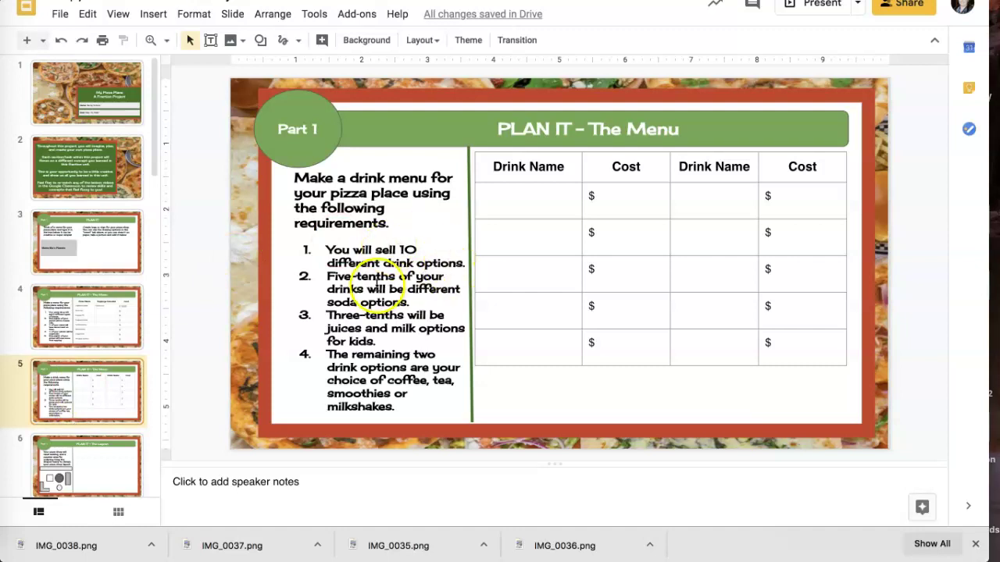
Fill the first drink column with Coke, Diet Coke, Orange, Moutain Dew and Dr Pepper
{"action": "left_click", "coordinate": [525, 204]}
{"action": "type", "text": "Coke"}
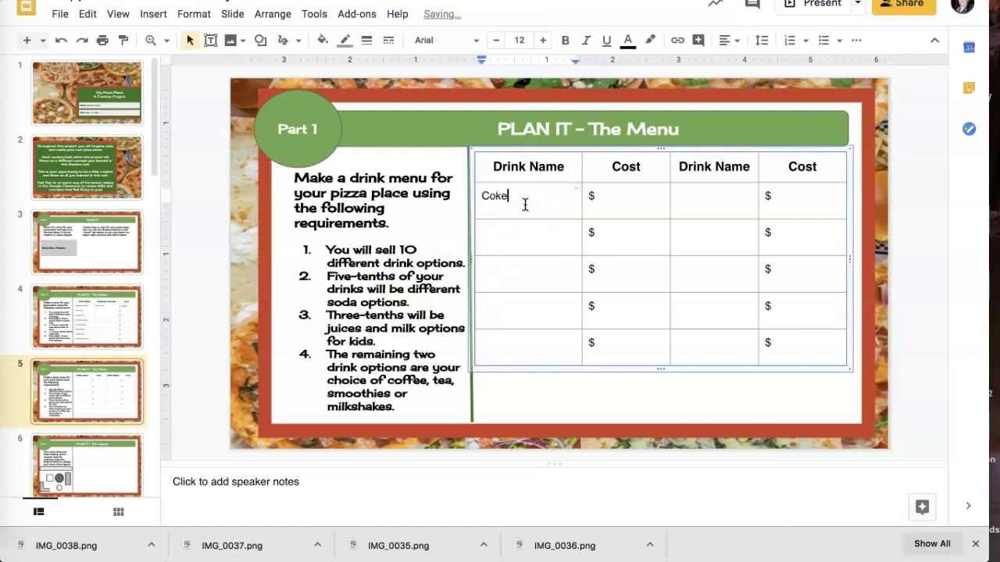
{"action": "left_click", "coordinate": [524, 241]}
{"action": "type", "text": "Diet Coke"}
{"action": "left_click", "coordinate": [518, 271]}
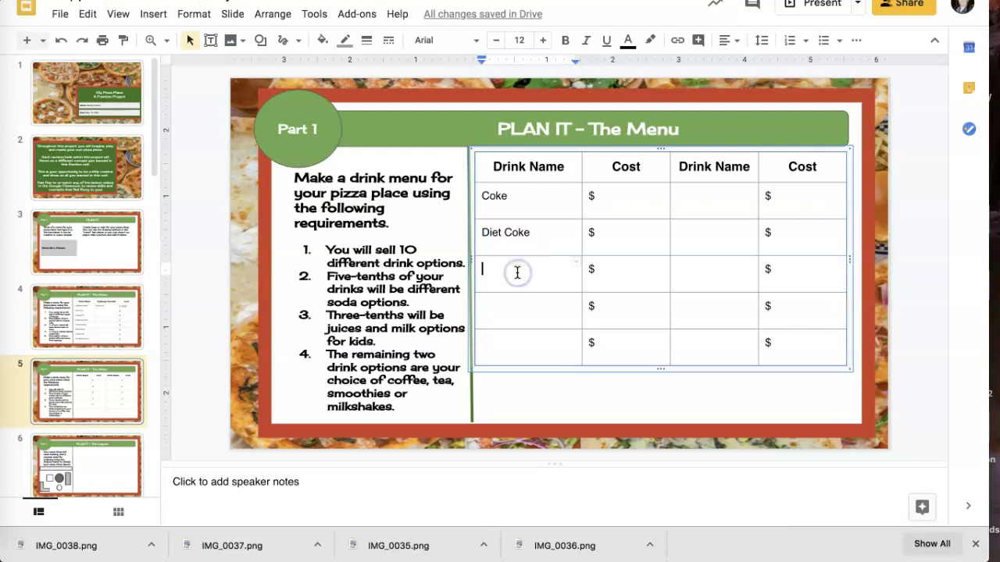
{"action": "type", "text": "ORange"}
{"action": "left_click", "coordinate": [492, 270]}
{"action": "key", "text": "BackSpace"}
{"action": "type", "text": "r"}
{"action": "left_click", "coordinate": [494, 306]}
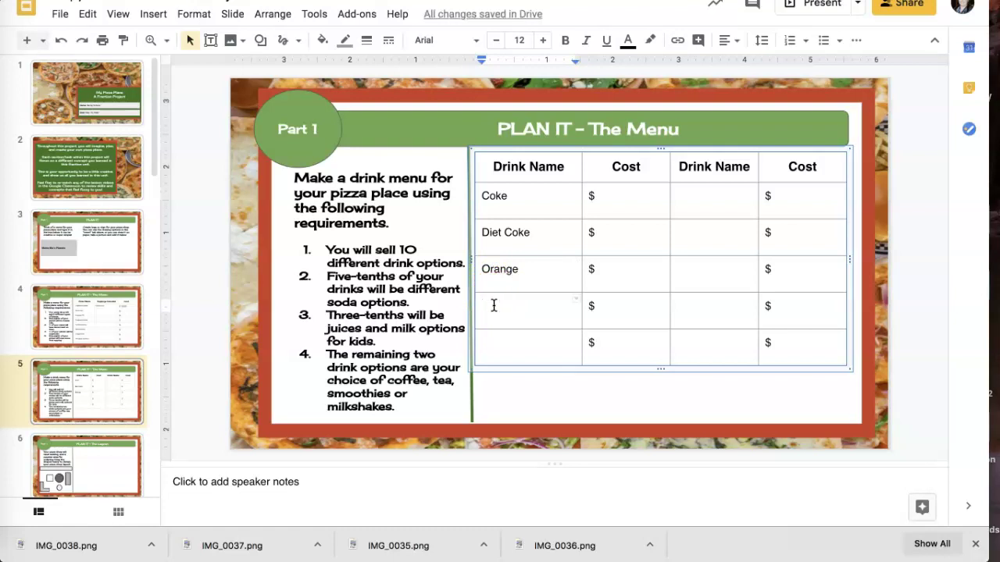
{"action": "type", "text": "Moutai"}
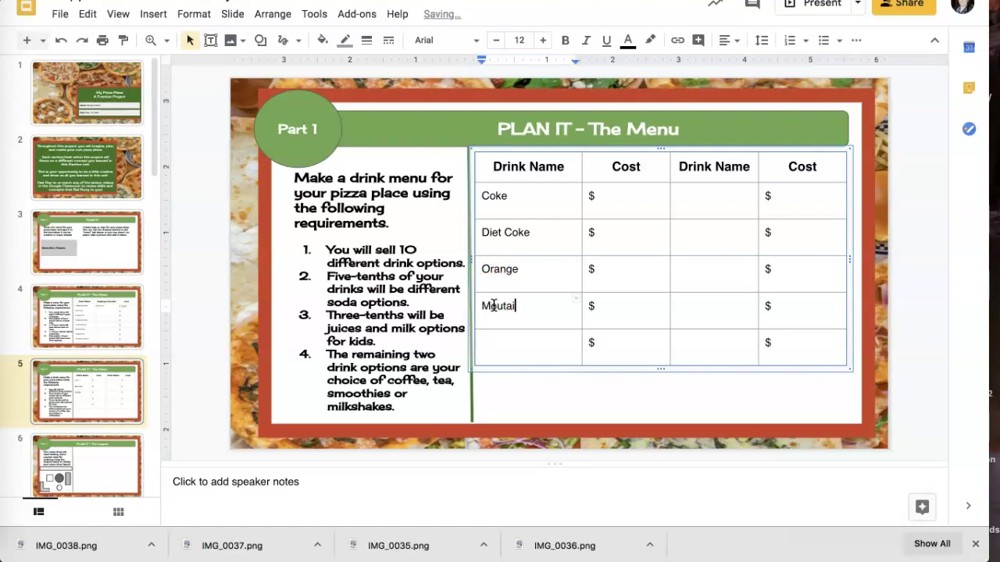
{"action": "type", "text": "n Dew"}
{"action": "left_click", "coordinate": [485, 344]}
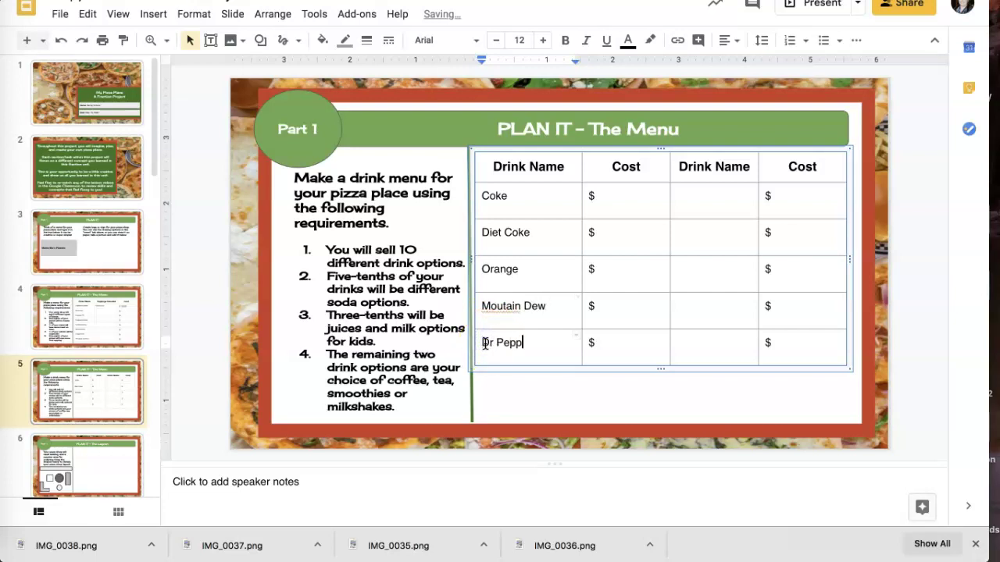
{"action": "type", "text": "Dr Pepper"}
Fill the second drink column with Apple Juice, Pineapple Juice, Coffee and the remaining drinks through Milkshake
{"action": "left_click", "coordinate": [680, 196]}
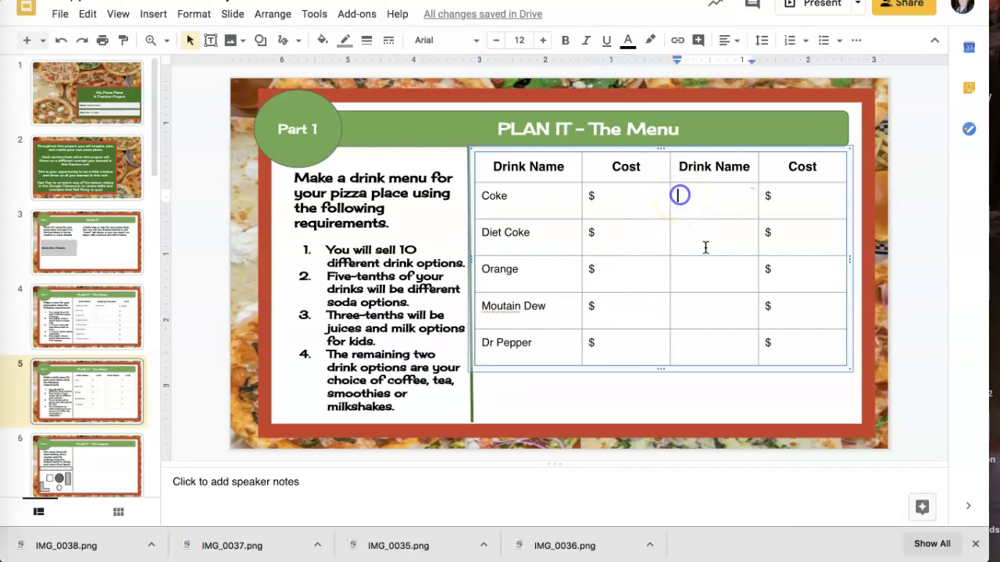
{"action": "type", "text": "Apple"}
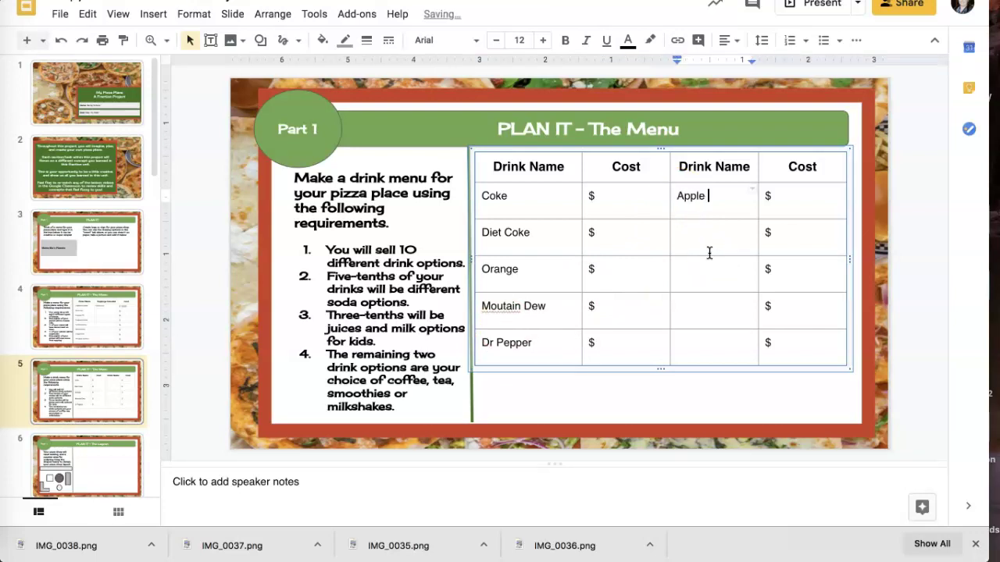
{"action": "type", "text": " Juice"}
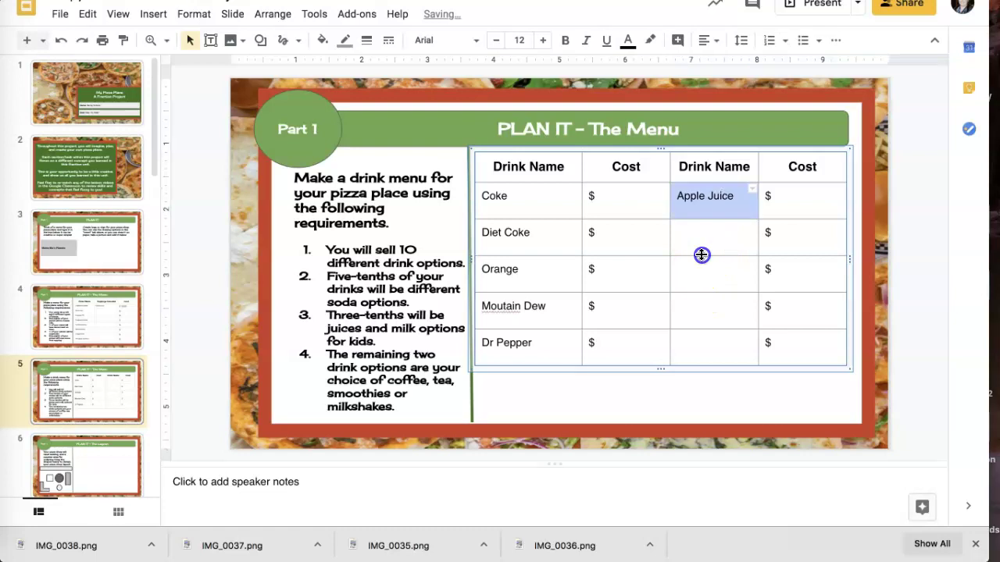
{"action": "left_click", "coordinate": [698, 239]}
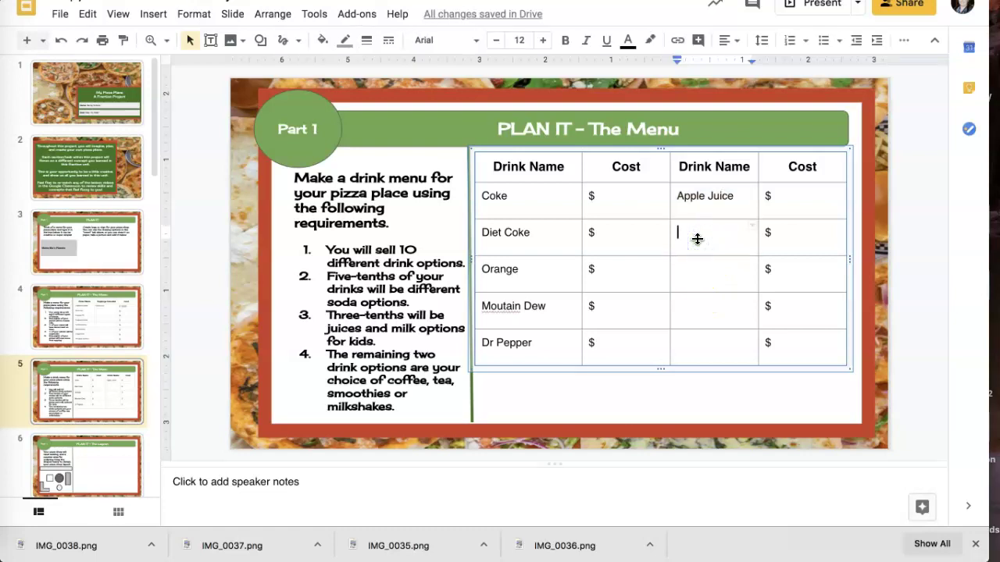
{"action": "type", "text": "Pineapple"}
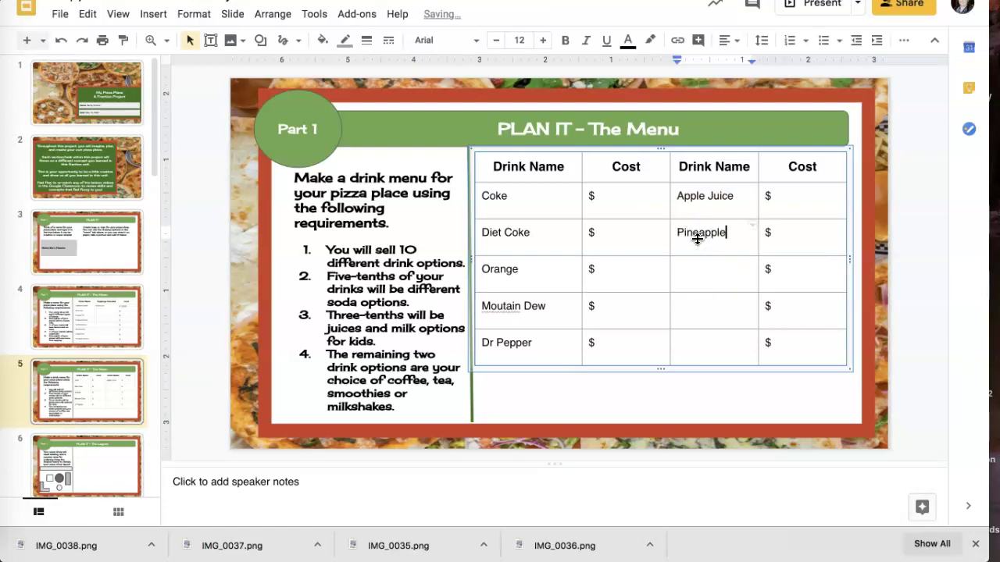
{"action": "type", "text": " Juice"}
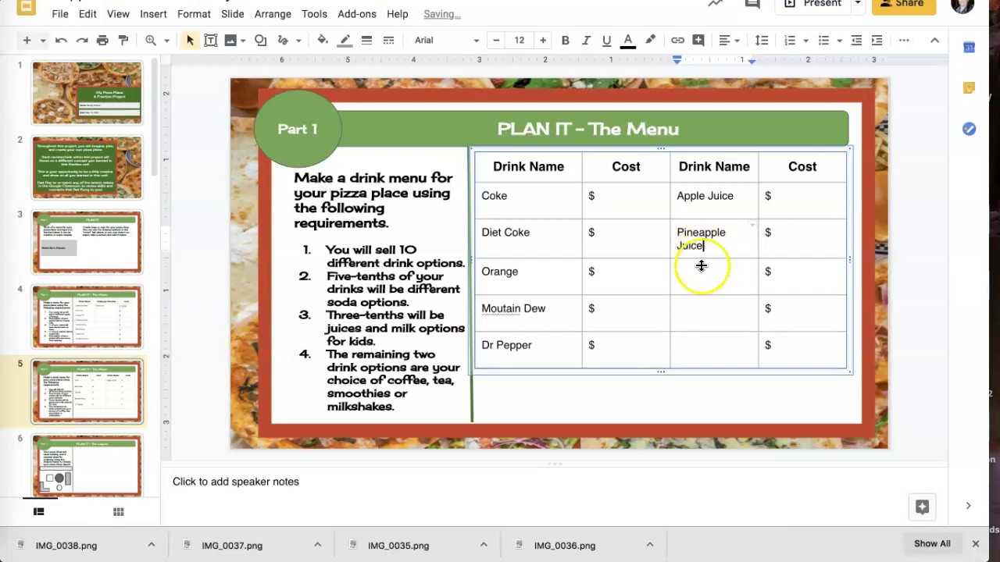
{"action": "left_click", "coordinate": [700, 271]}
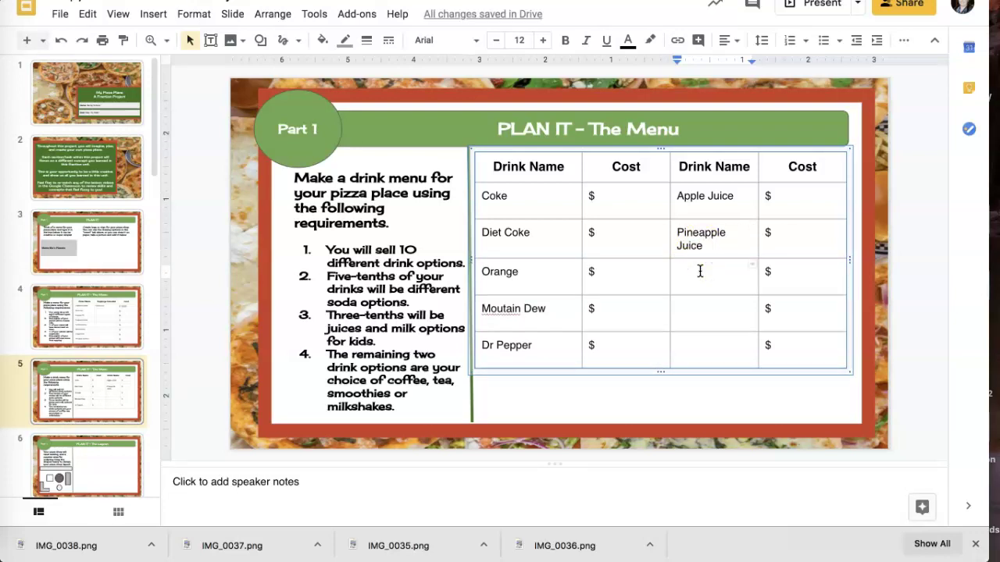
{"action": "type", "text": "White Milk"}
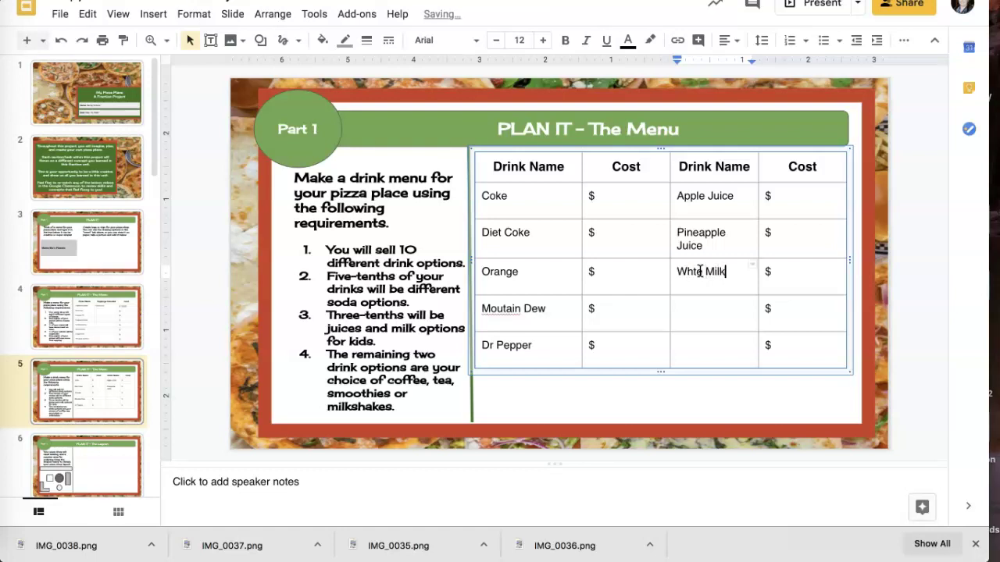
{"action": "left_click", "coordinate": [697, 317]}
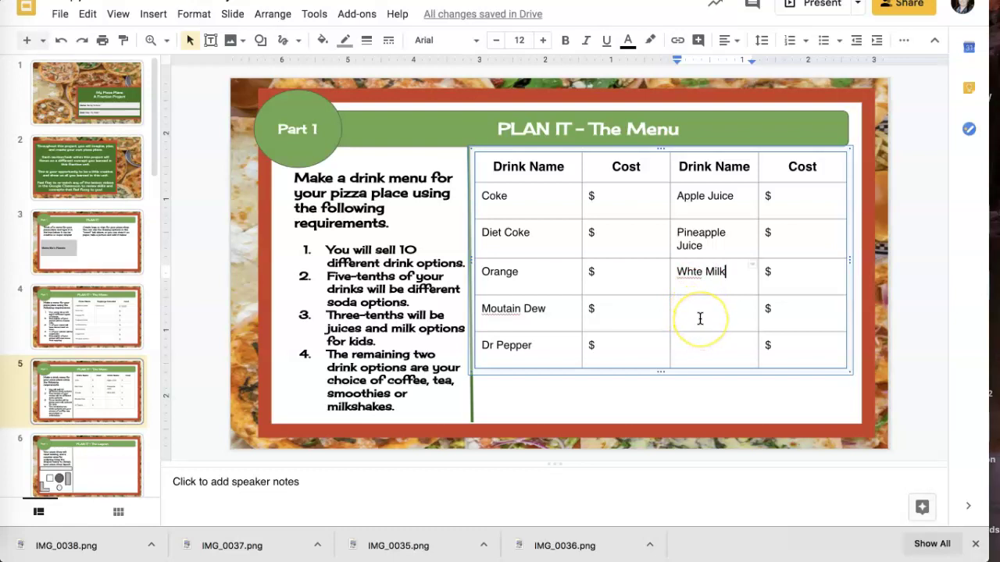
{"action": "left_click", "coordinate": [700, 313]}
{"action": "type", "text": "Cod"}
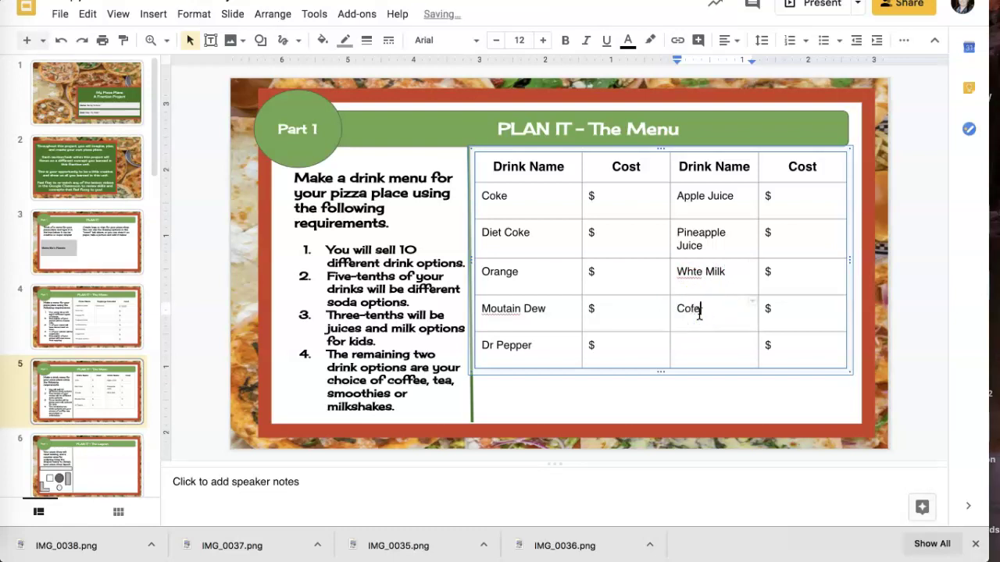
{"action": "type", "text": "fee"}
{"action": "left_click", "coordinate": [691, 309]}
{"action": "type", "text": "f"}
{"action": "left_click", "coordinate": [698, 354]}
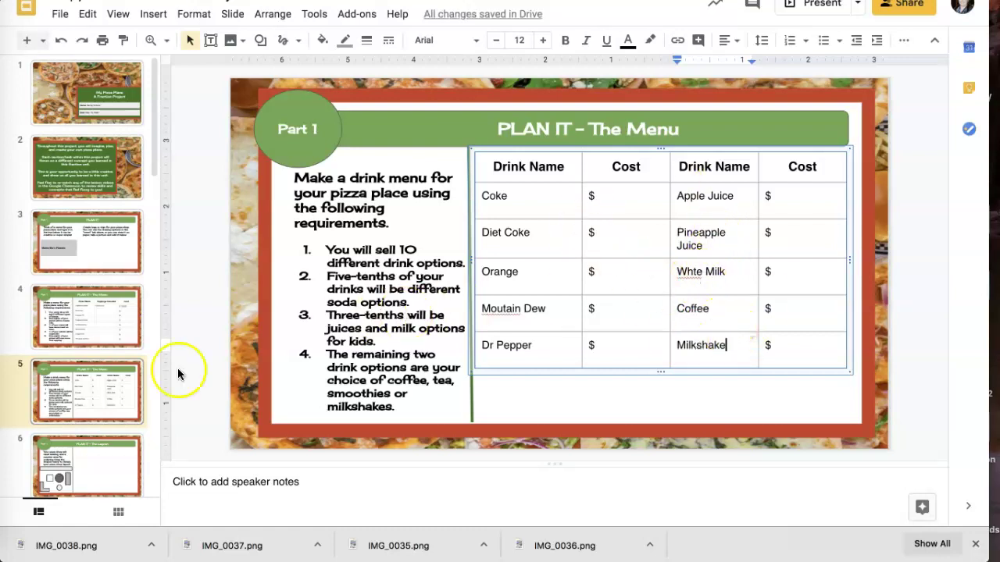
{"action": "left_click", "coordinate": [101, 456]}
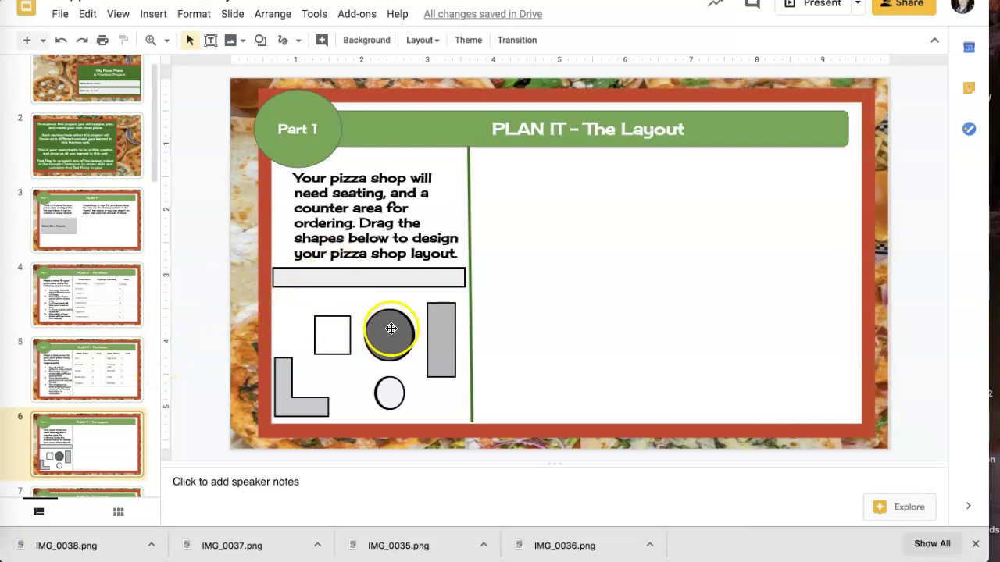
Place three dark circles, a square, another seat, a tall grey rectangle and a small white circle
{"action": "left_click_drag", "start_coordinate": [390, 329], "coordinate": [514, 205]}
{"action": "left_click_drag", "start_coordinate": [390, 335], "coordinate": [516, 293]}
{"action": "left_click_drag", "start_coordinate": [396, 335], "coordinate": [515, 388]}
{"action": "left_click_drag", "start_coordinate": [341, 341], "coordinate": [575, 251]}
{"action": "left_click_drag", "start_coordinate": [387, 338], "coordinate": [642, 217]}
{"action": "left_click_drag", "start_coordinate": [437, 324], "coordinate": [635, 321]}
{"action": "left_click_drag", "start_coordinate": [390, 396], "coordinate": [645, 276]}
Add two rotated L-shaped corner booths on the right and an upright counter bar
{"action": "left_click_drag", "start_coordinate": [312, 402], "coordinate": [799, 279]}
{"action": "left_click_drag", "start_coordinate": [786, 224], "coordinate": [823, 404]}
{"action": "left_click_drag", "start_coordinate": [308, 403], "coordinate": [806, 216]}
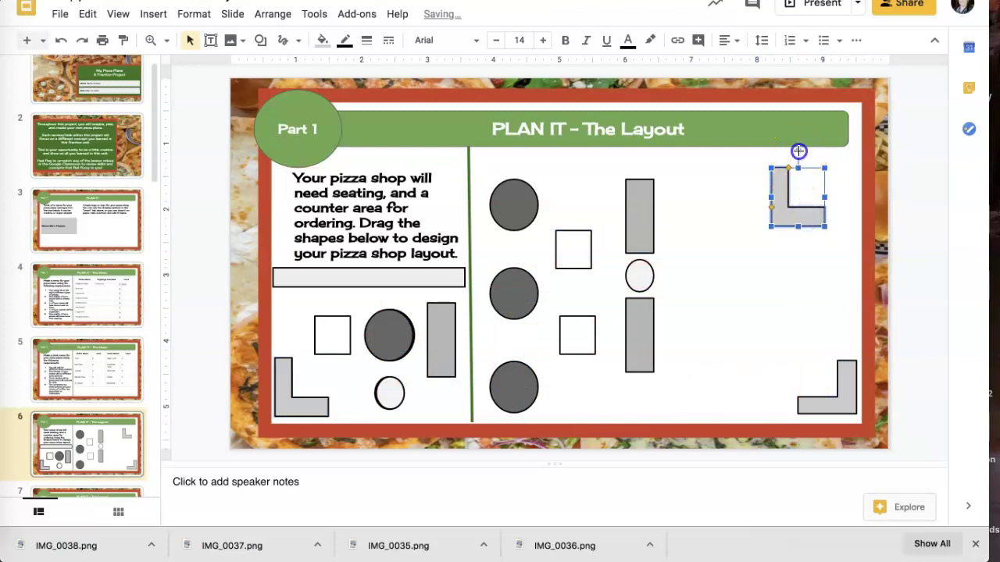
{"action": "left_click_drag", "start_coordinate": [798, 151], "coordinate": [796, 261]}
{"action": "left_click_drag", "start_coordinate": [815, 194], "coordinate": [835, 177]}
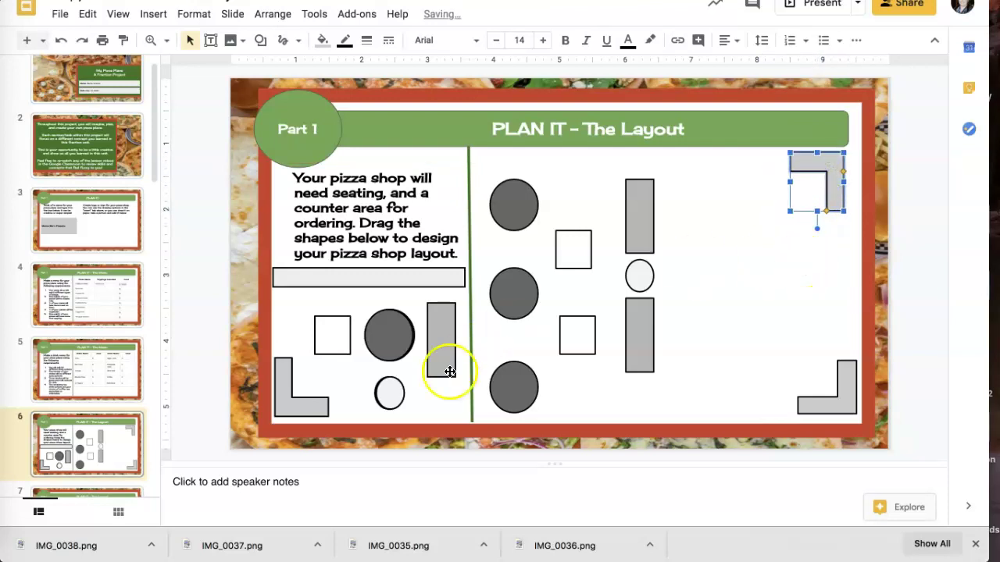
{"action": "left_click", "coordinate": [444, 328]}
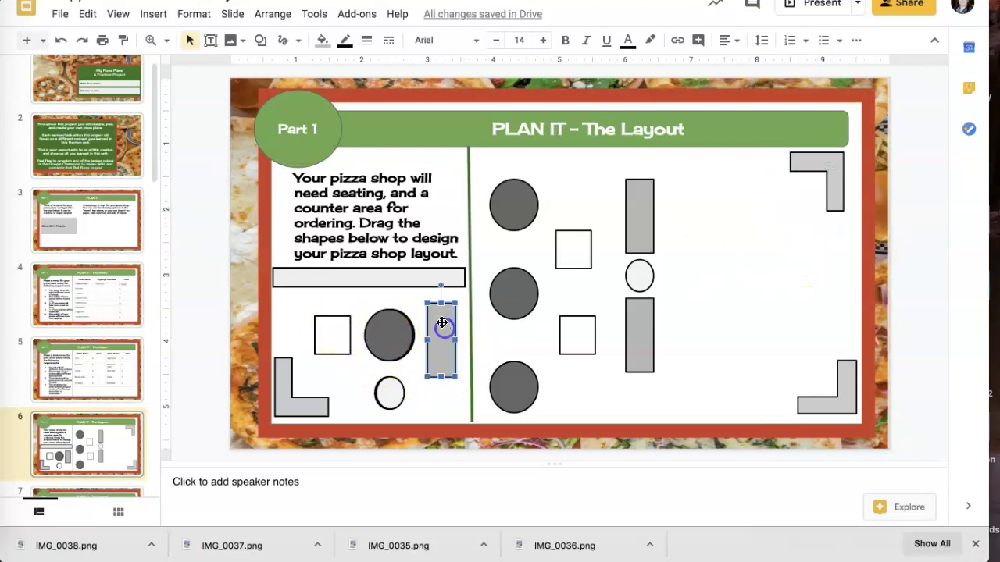
{"action": "left_click_drag", "start_coordinate": [424, 279], "coordinate": [817, 280]}
{"action": "left_click_drag", "start_coordinate": [760, 251], "coordinate": [800, 278]}
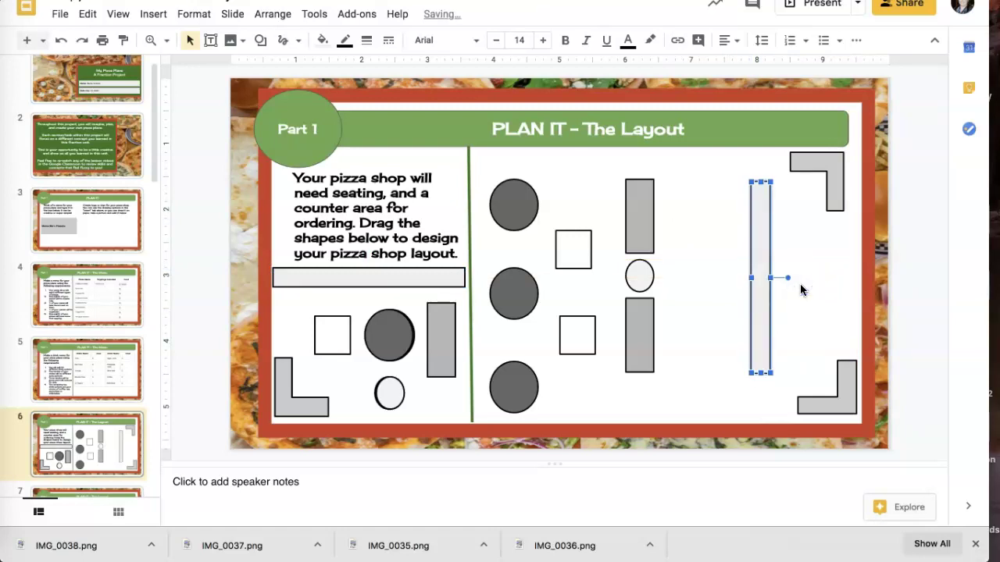
{"action": "left_click", "coordinate": [642, 270]}
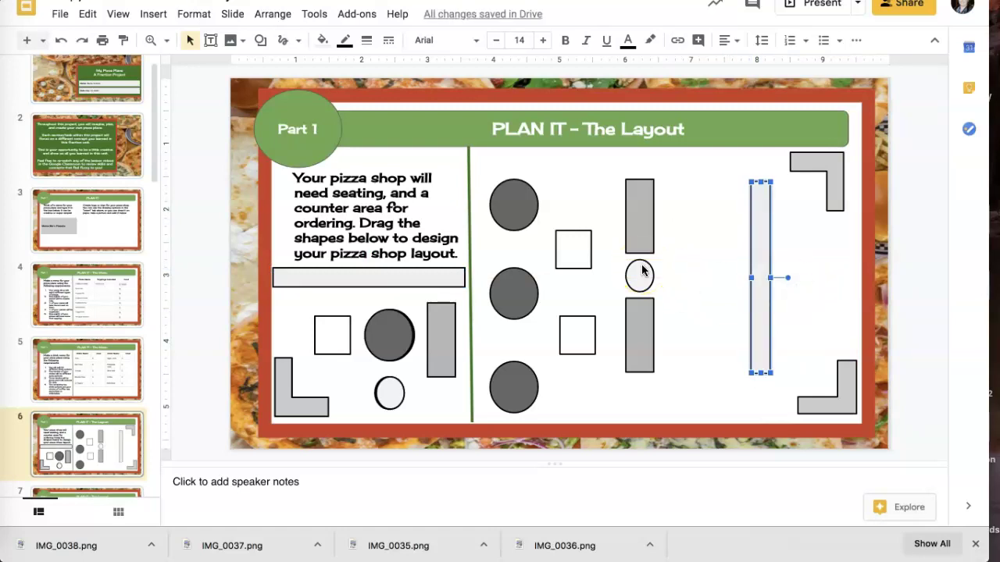
{"action": "left_click", "coordinate": [325, 393]}
On slide 7's fraction table, record 1 small circle after counting on the layout slide
{"action": "scroll", "coordinate": [78, 445], "scroll_direction": "down", "scroll_amount": 2}
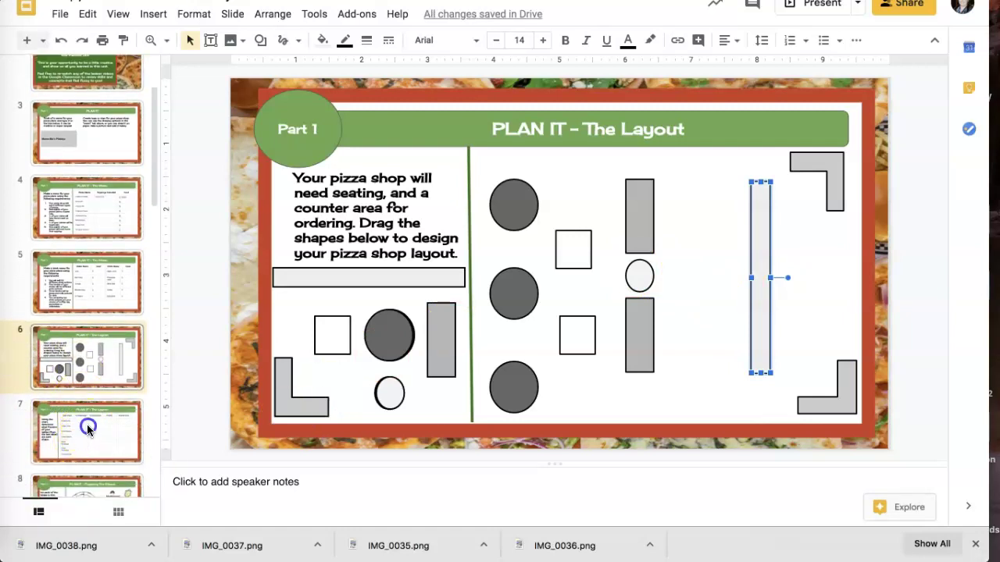
{"action": "left_click", "coordinate": [88, 428]}
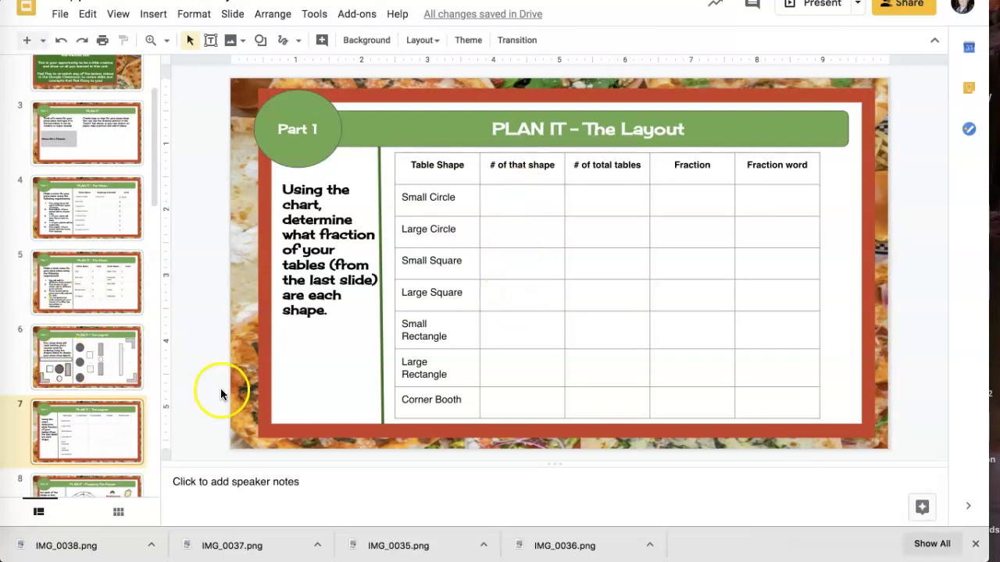
{"action": "left_click", "coordinate": [103, 372]}
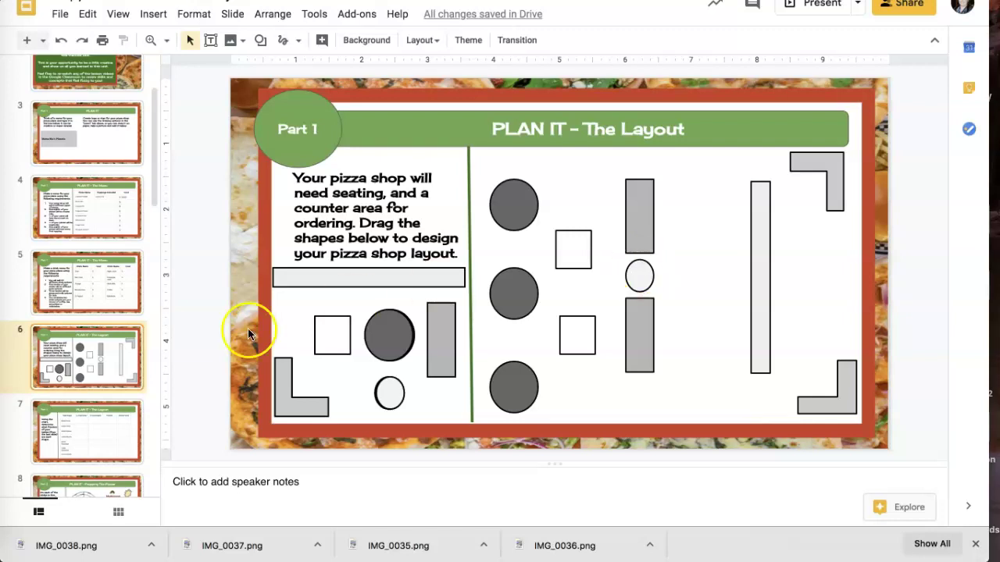
{"action": "left_click", "coordinate": [94, 420]}
{"action": "left_click", "coordinate": [520, 205]}
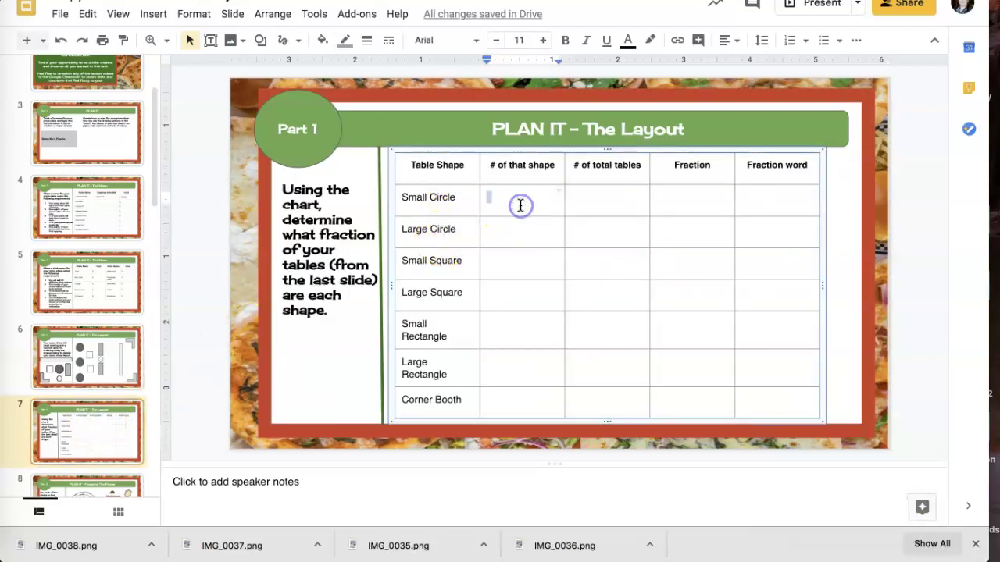
{"action": "type", "text": "1"}
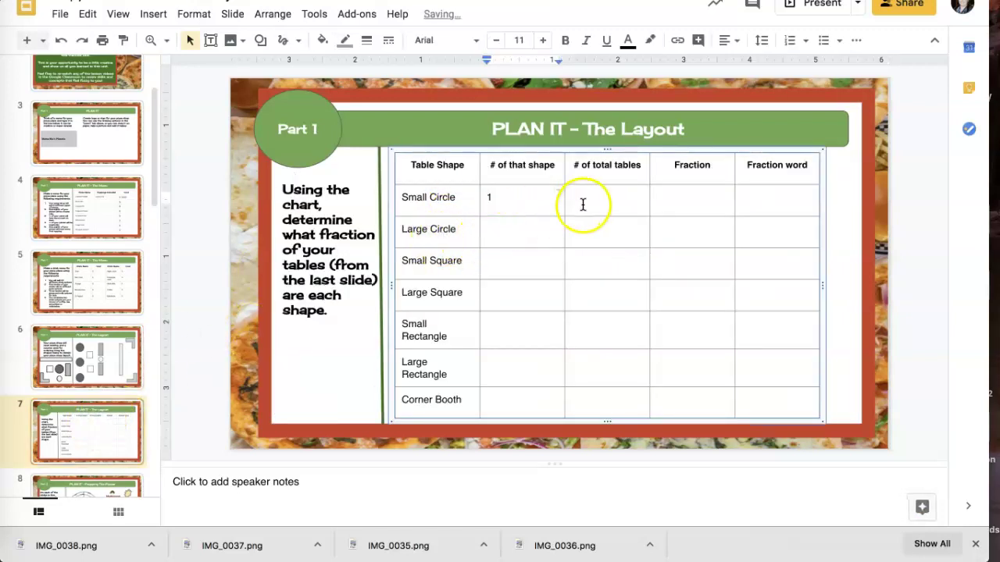
{"action": "left_click", "coordinate": [111, 358]}
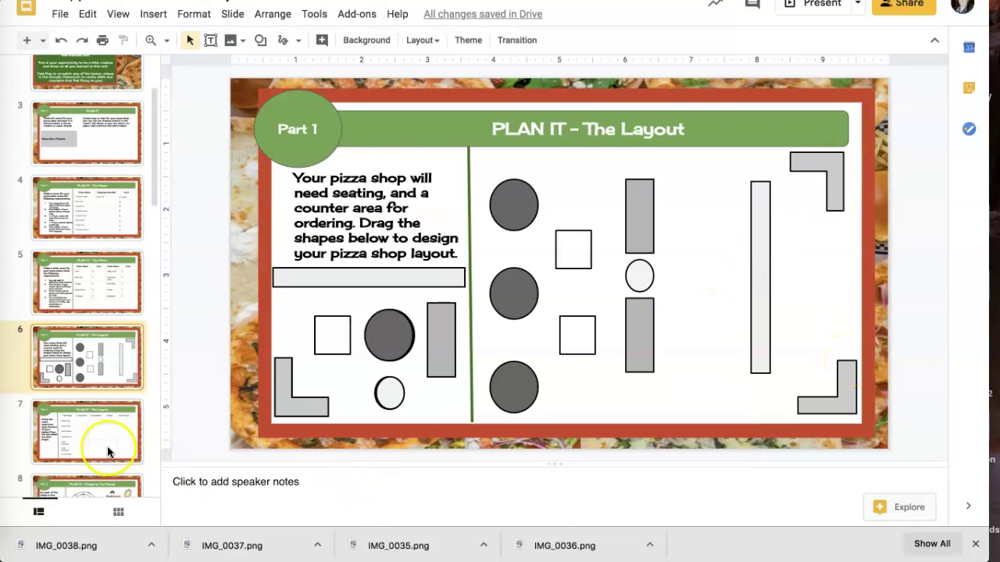
{"action": "left_click", "coordinate": [89, 431]}
Enter 11 total tables for Small Circle through Corner Booth, all seven rows
{"action": "left_click", "coordinate": [599, 203]}
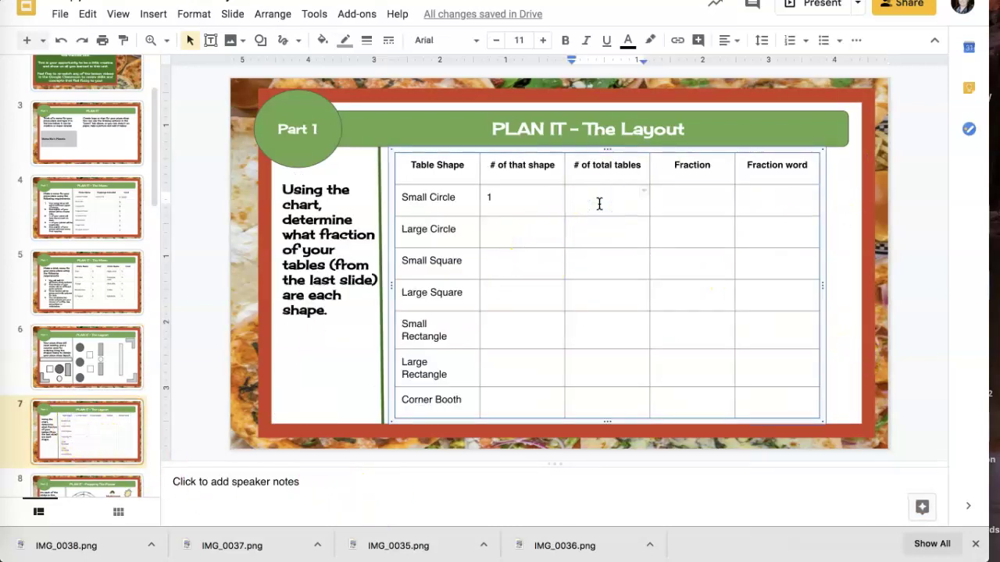
{"action": "type", "text": "11"}
{"action": "left_click", "coordinate": [591, 230]}
{"action": "type", "text": "11"}
{"action": "left_click", "coordinate": [584, 264]}
{"action": "type", "text": "11"}
{"action": "left_click", "coordinate": [578, 296]}
{"action": "type", "text": "11"}
{"action": "left_click", "coordinate": [578, 327]}
{"action": "type", "text": "11"}
{"action": "left_click", "coordinate": [575, 361]}
{"action": "type", "text": "11"}
{"action": "left_click", "coordinate": [577, 400]}
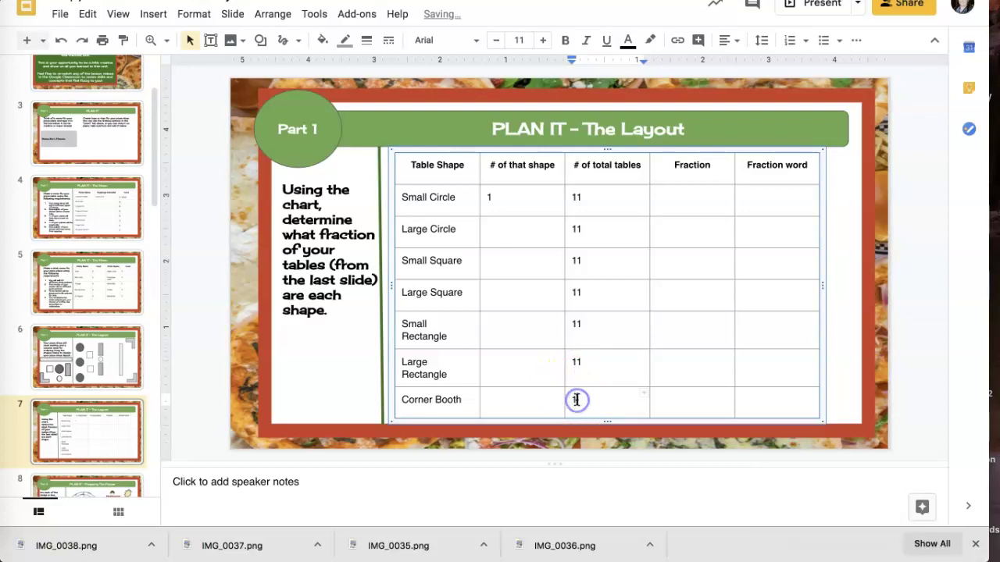
{"action": "type", "text": "11"}
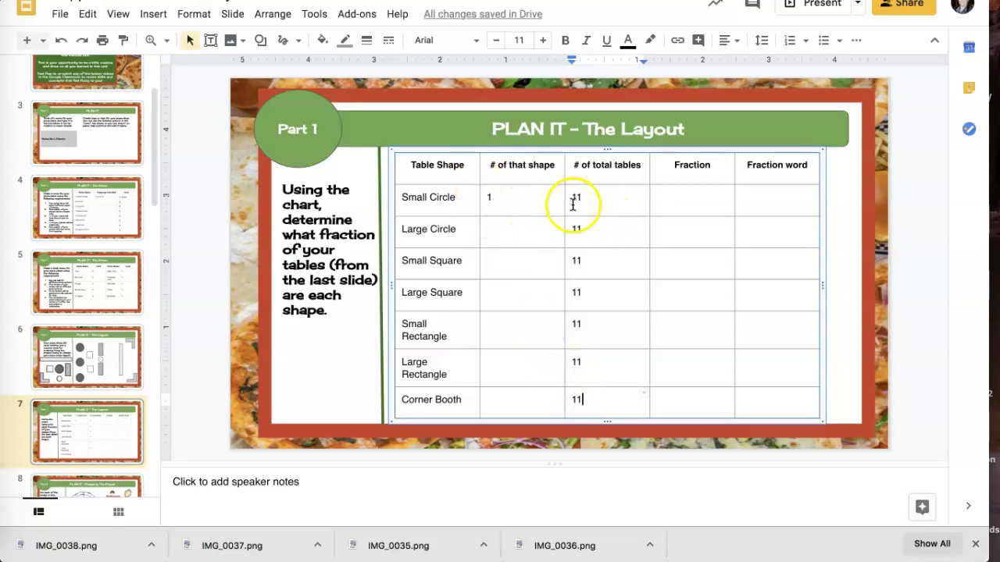
Complete the Small Circle row with 1/11 and One eleventh
{"action": "left_click", "coordinate": [680, 197]}
{"action": "type", "text": "1/11"}
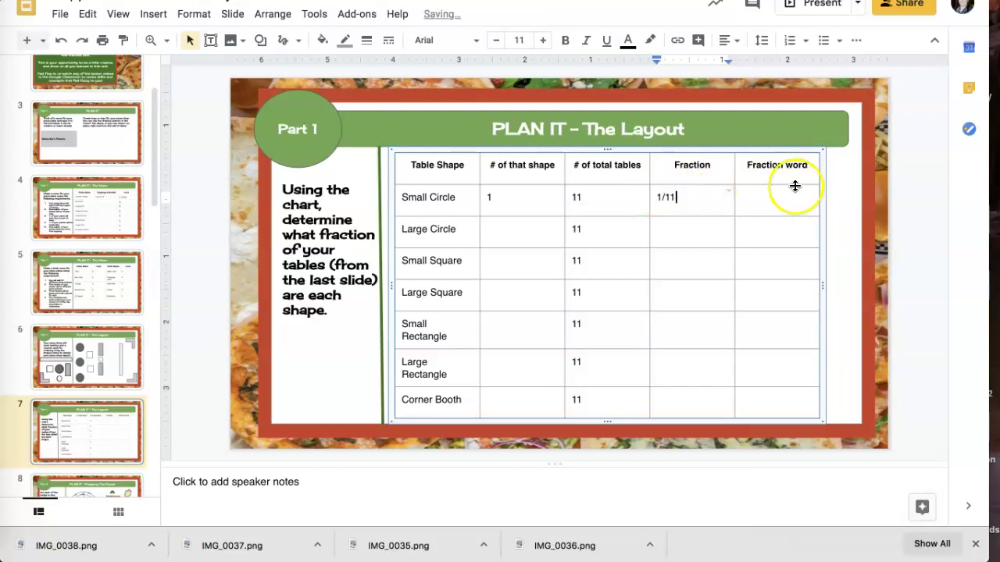
{"action": "left_click", "coordinate": [761, 203]}
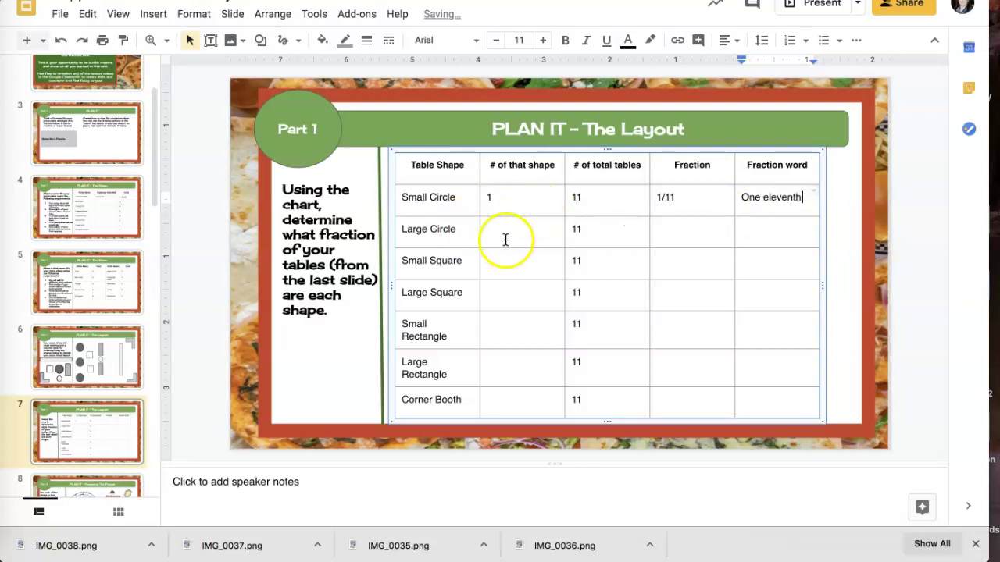
{"action": "left_click", "coordinate": [67, 369]}
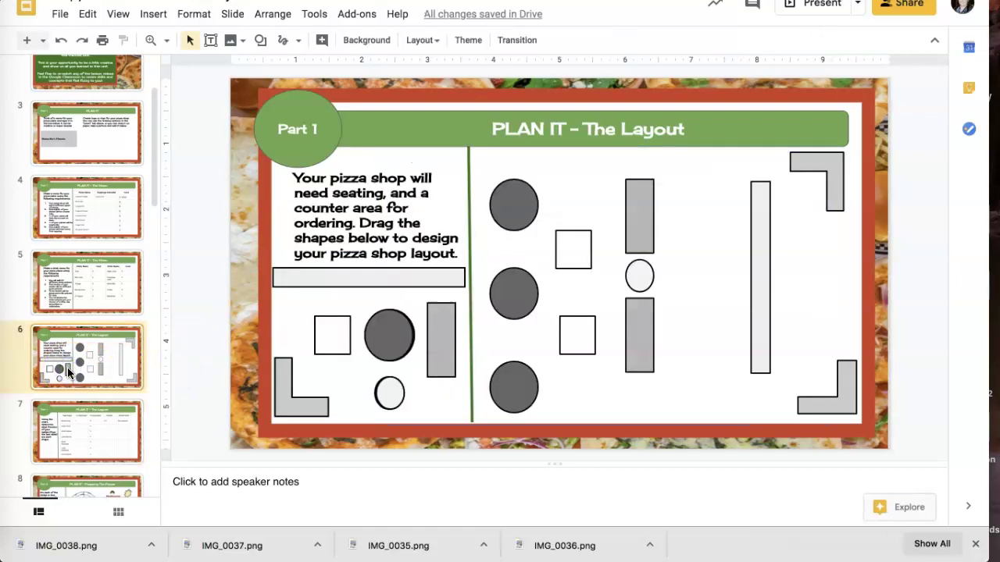
{"action": "left_click", "coordinate": [89, 439]}
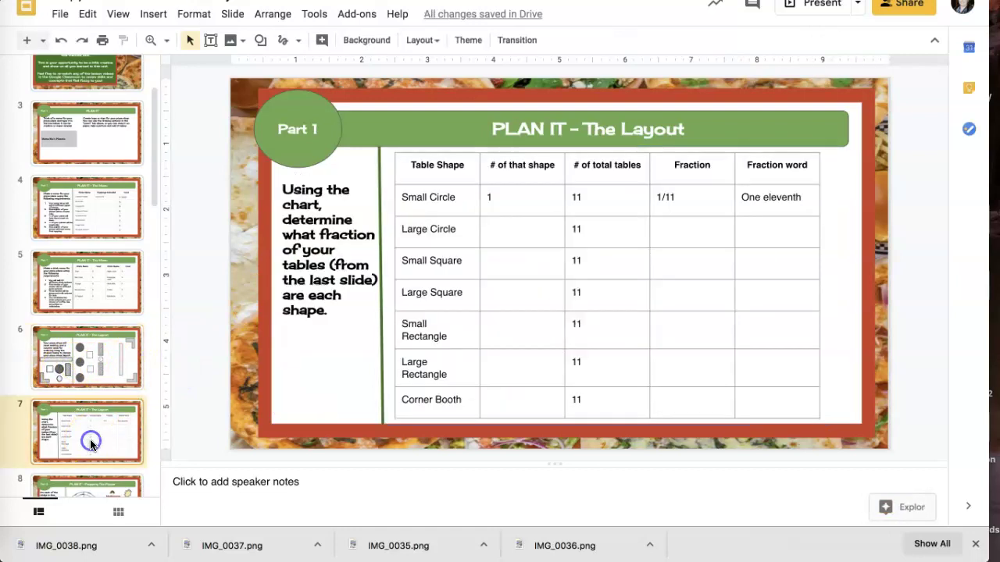
Complete the Large Circle row with 3 tables, 3/11 and Three elevenths
{"action": "left_click", "coordinate": [495, 233]}
{"action": "type", "text": "3"}
{"action": "left_click", "coordinate": [688, 228]}
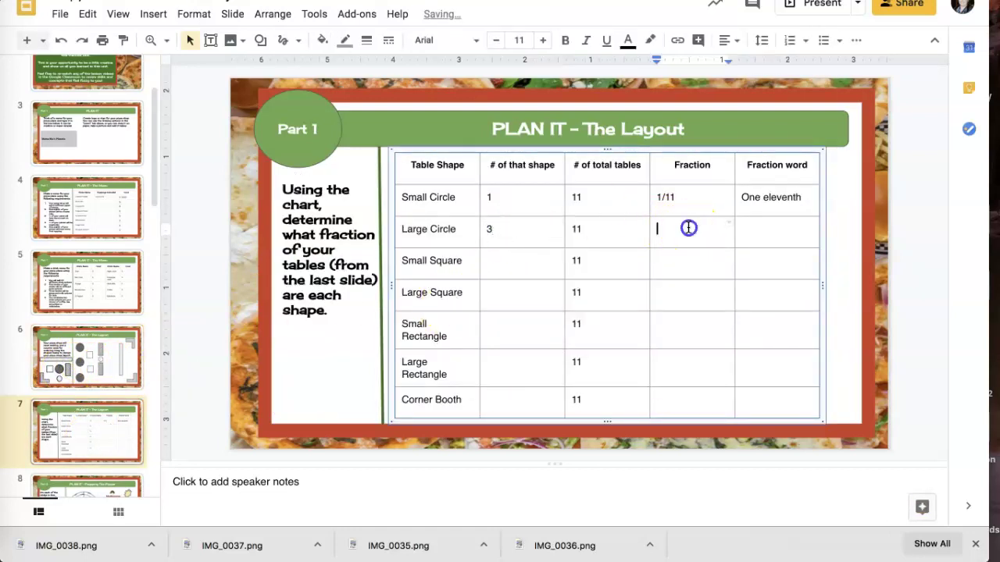
{"action": "left_click", "coordinate": [771, 235]}
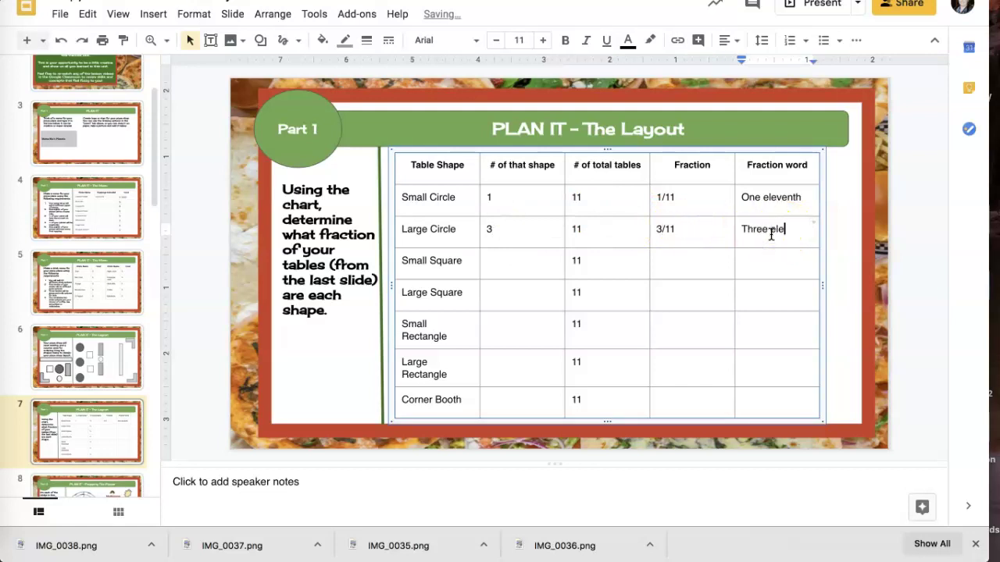
{"action": "type", "text": "Three elevenths"}
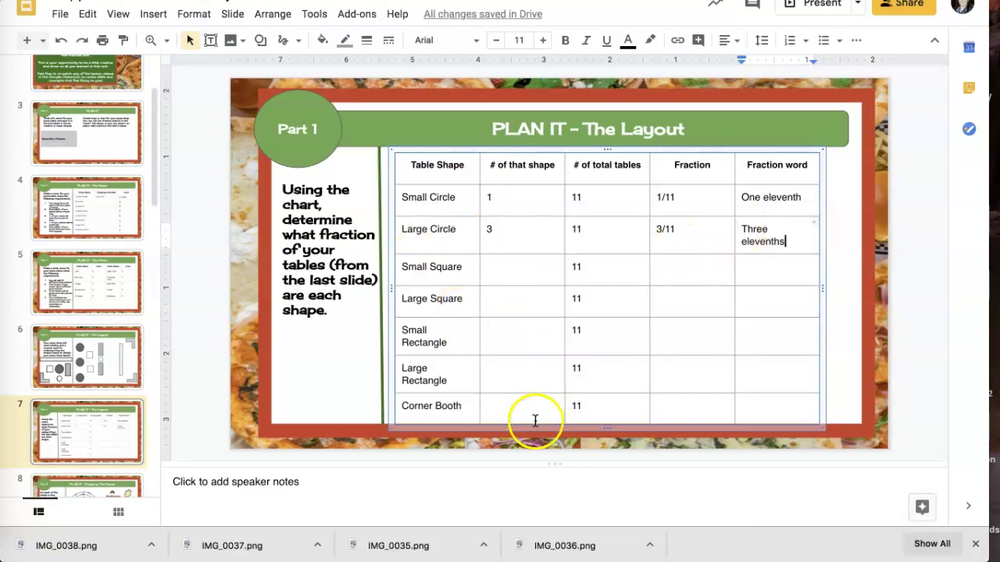
{"action": "left_click", "coordinate": [111, 369]}
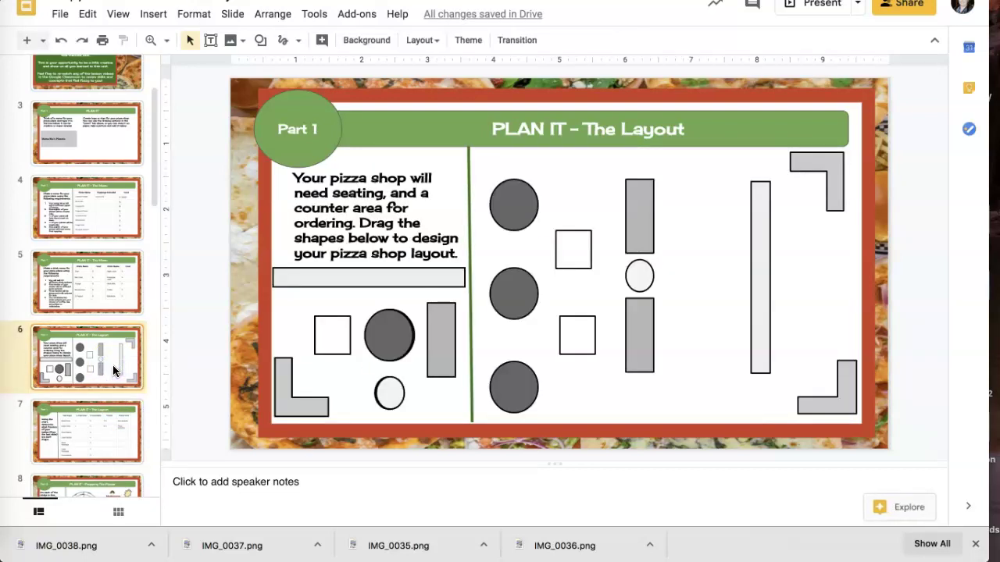
{"action": "left_click", "coordinate": [113, 416]}
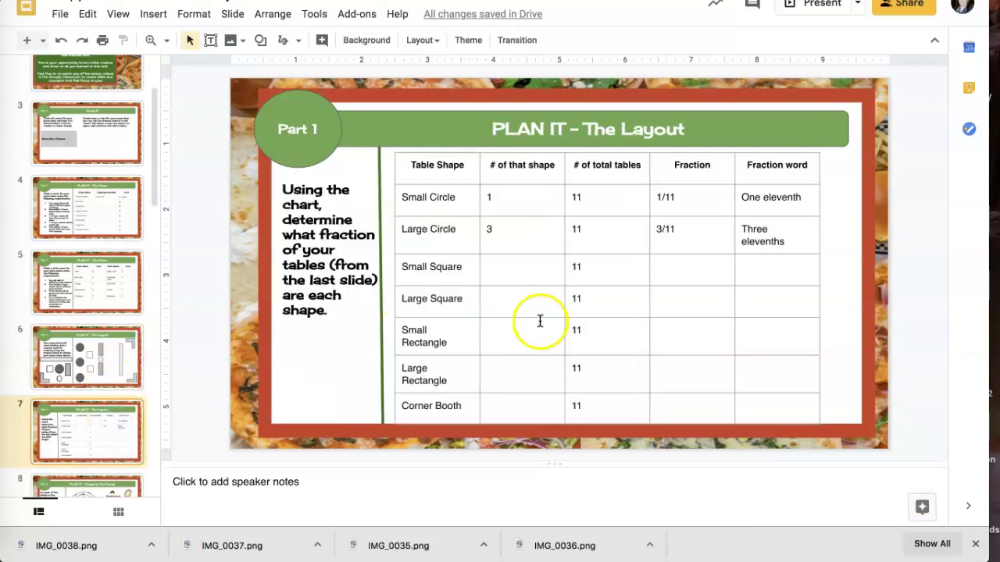
{"action": "scroll", "coordinate": [122, 362], "scroll_direction": "down", "scroll_amount": 5}
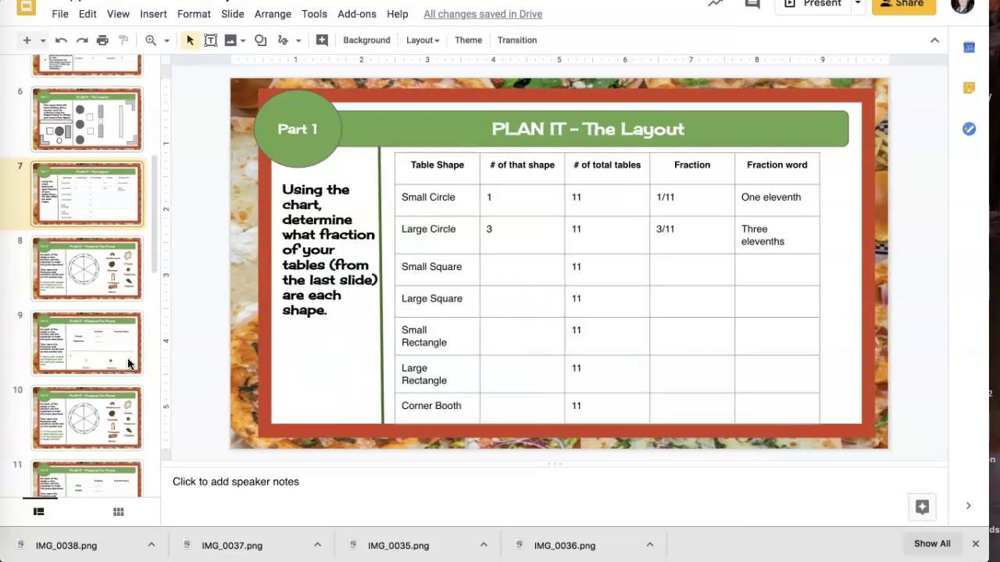
On slide 8, put a Cheese topping on each of the six pizza slices
{"action": "left_click", "coordinate": [112, 294]}
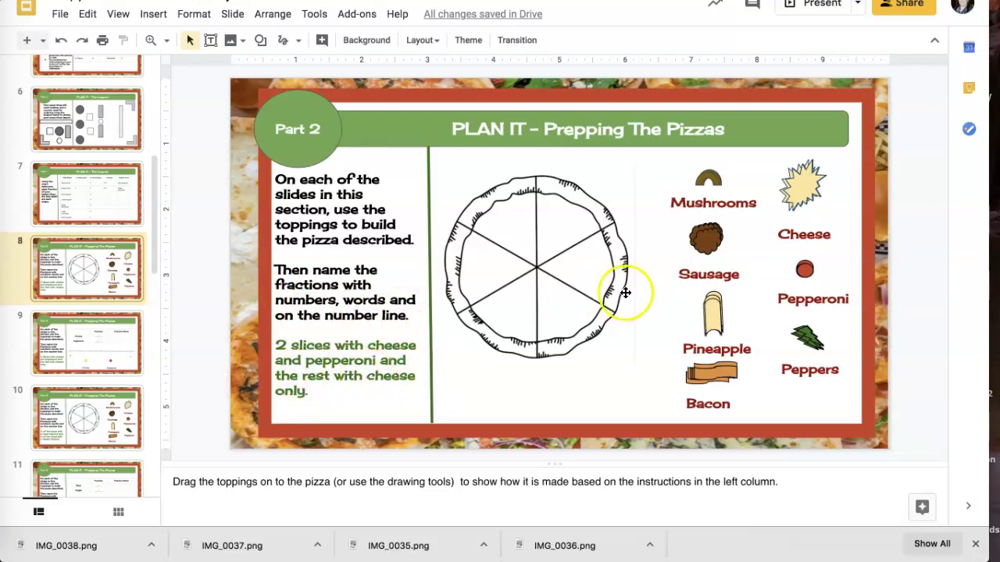
{"action": "left_click_drag", "start_coordinate": [796, 184], "coordinate": [551, 225]}
{"action": "left_click_drag", "start_coordinate": [801, 192], "coordinate": [580, 274]}
{"action": "left_click_drag", "start_coordinate": [803, 183], "coordinate": [563, 310]}
{"action": "left_click_drag", "start_coordinate": [807, 177], "coordinate": [515, 297]}
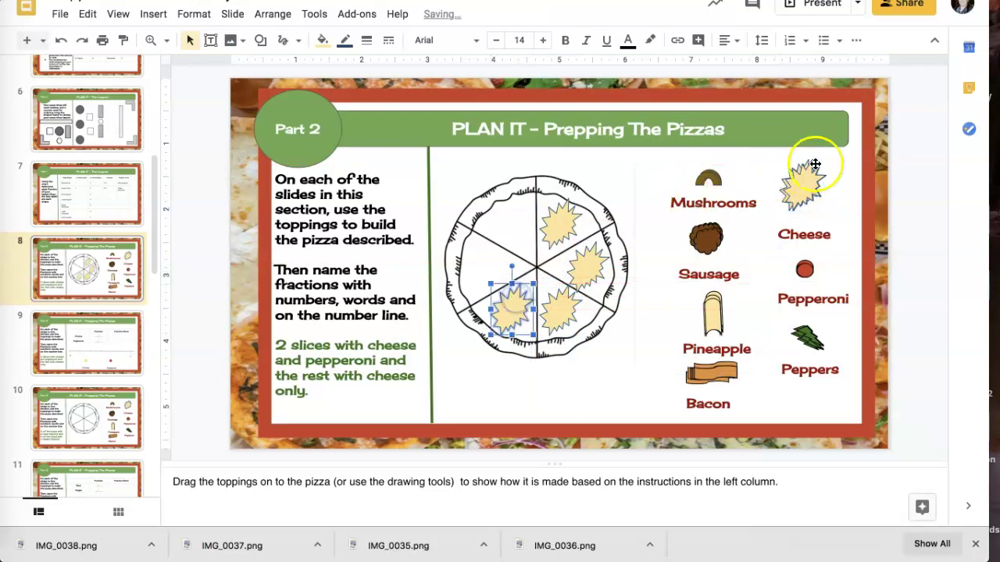
{"action": "left_click_drag", "start_coordinate": [810, 173], "coordinate": [487, 262]}
{"action": "left_click_drag", "start_coordinate": [798, 181], "coordinate": [507, 217]}
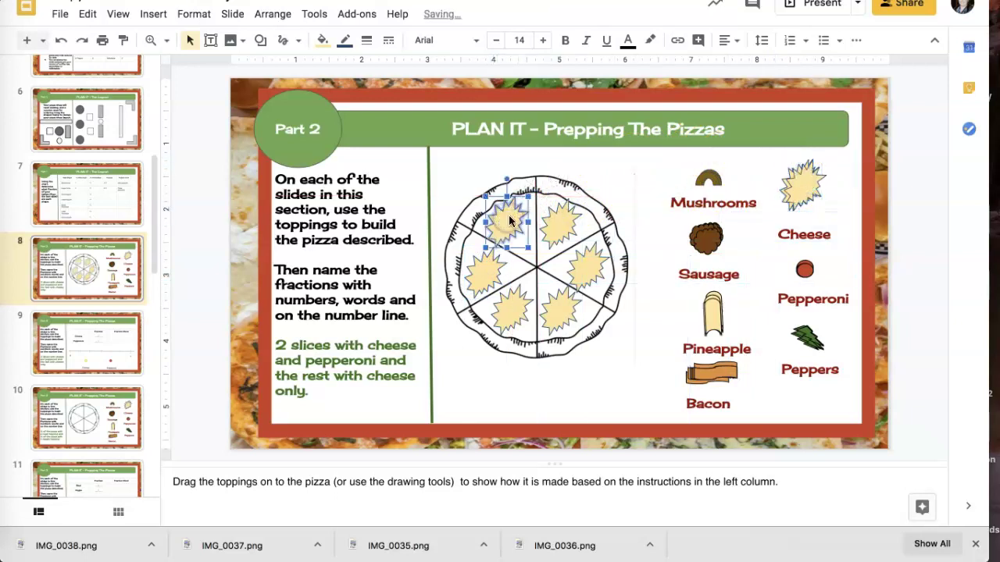
Add Pepperoni to the right and upper pizza slices
{"action": "left_click_drag", "start_coordinate": [799, 267], "coordinate": [582, 270]}
{"action": "left_click_drag", "start_coordinate": [805, 270], "coordinate": [558, 215]}
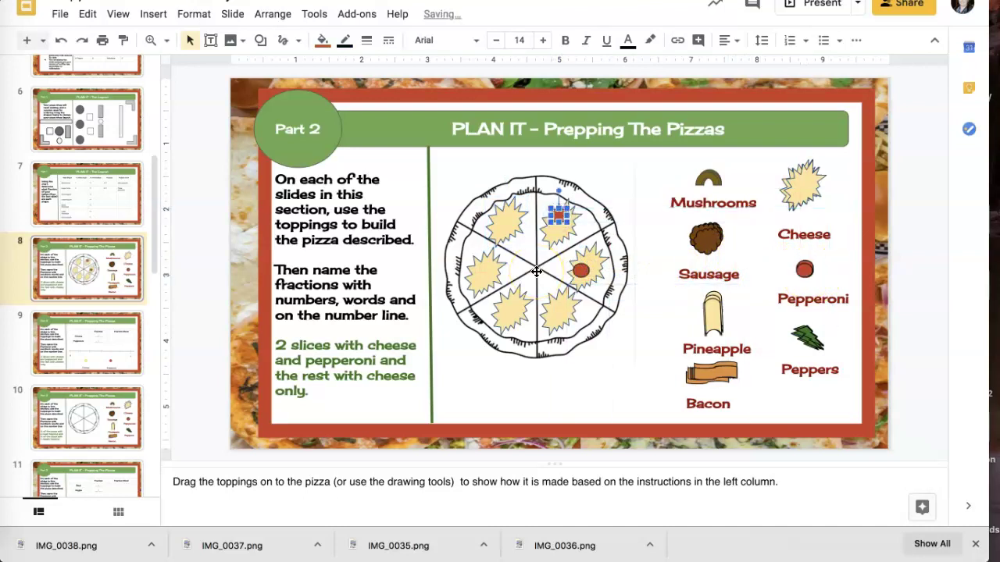
{"action": "scroll", "coordinate": [31, 372], "scroll_direction": "down", "scroll_amount": 1}
On slide 9's chart, enter cheese as 4/6 Four sixths and pepperoni as 2/6 Two sixths
{"action": "scroll", "coordinate": [31, 372], "scroll_direction": "down", "scroll_amount": 2}
{"action": "left_click", "coordinate": [75, 311]}
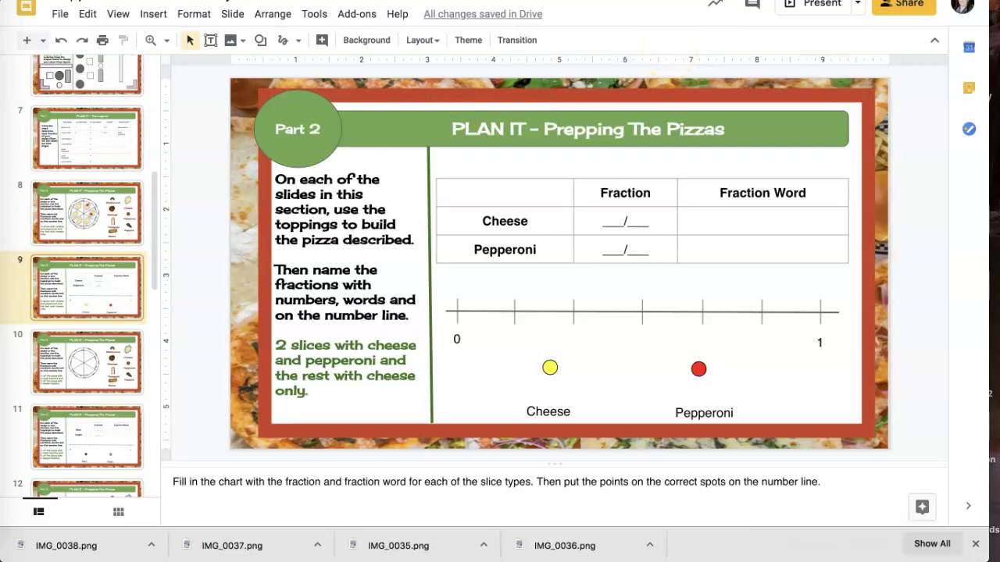
{"action": "left_click", "coordinate": [614, 219]}
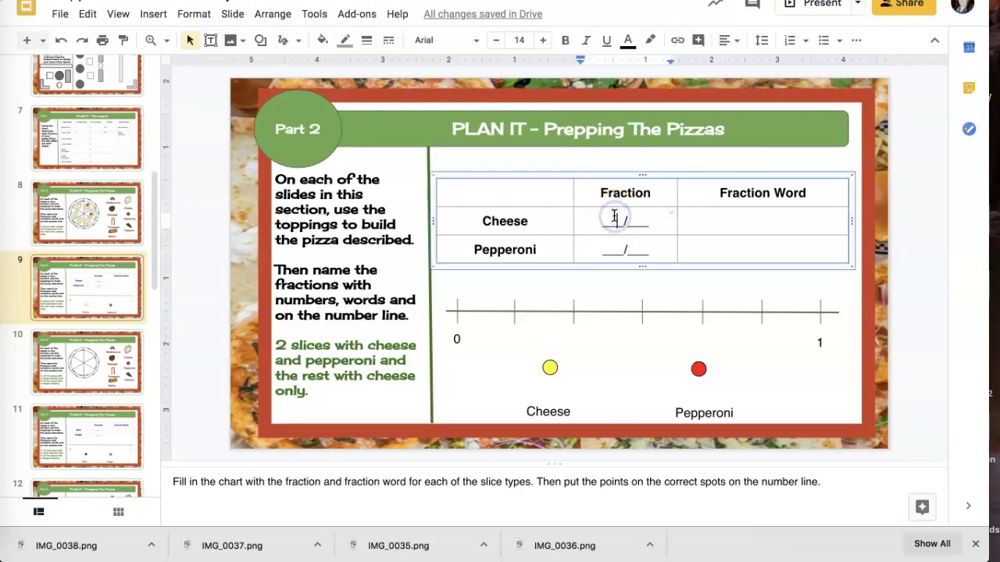
{"action": "type", "text": "4"}
{"action": "left_click", "coordinate": [639, 221]}
{"action": "type", "text": "6"}
{"action": "left_click", "coordinate": [679, 221]}
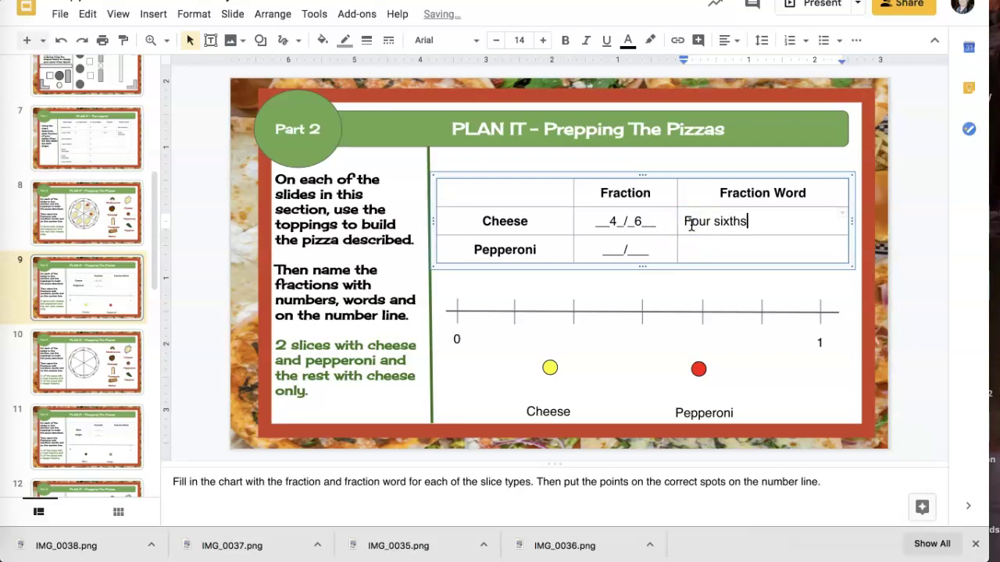
{"action": "left_click", "coordinate": [608, 250]}
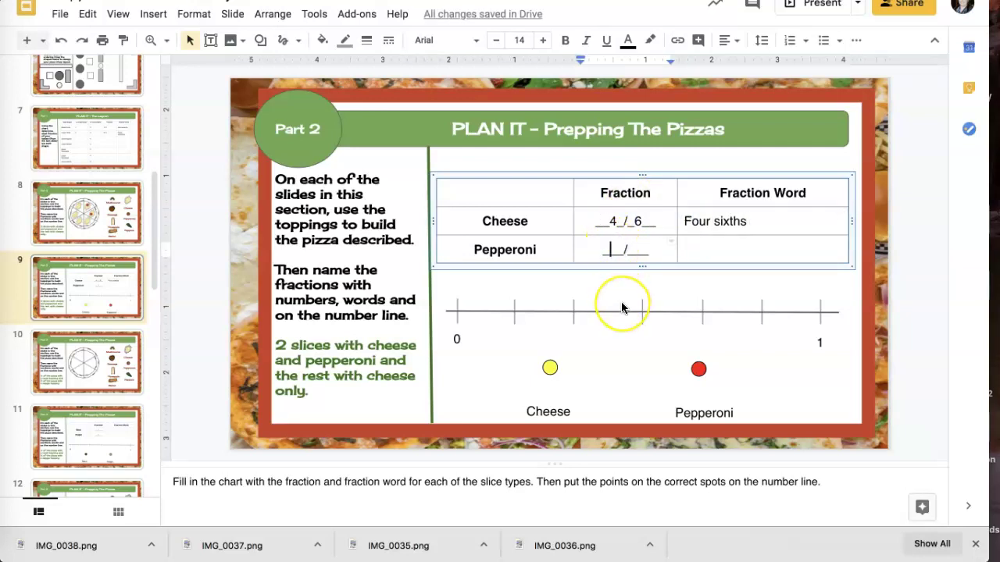
{"action": "type", "text": "2"}
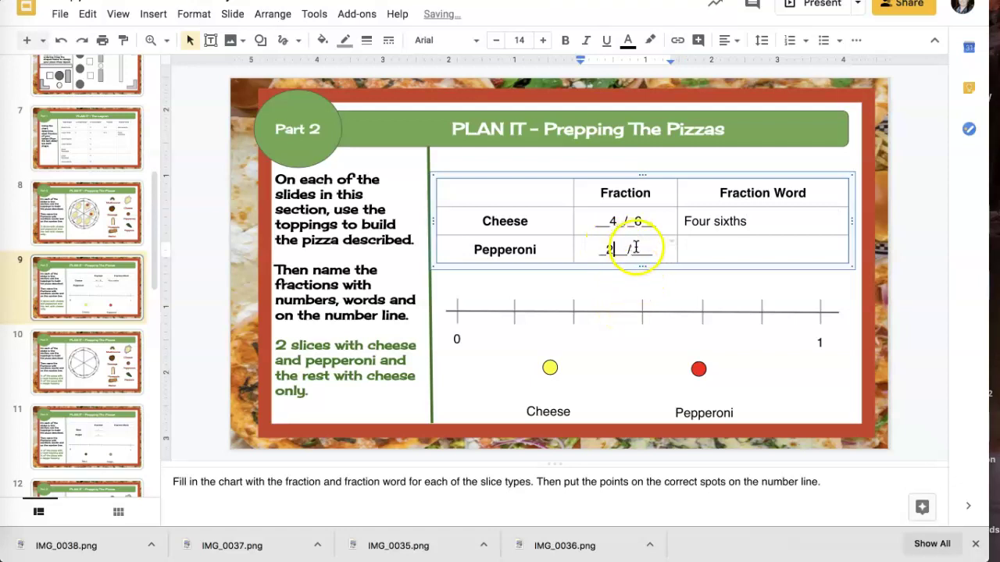
{"action": "left_click", "coordinate": [638, 249]}
{"action": "type", "text": "6"}
{"action": "left_click", "coordinate": [694, 245]}
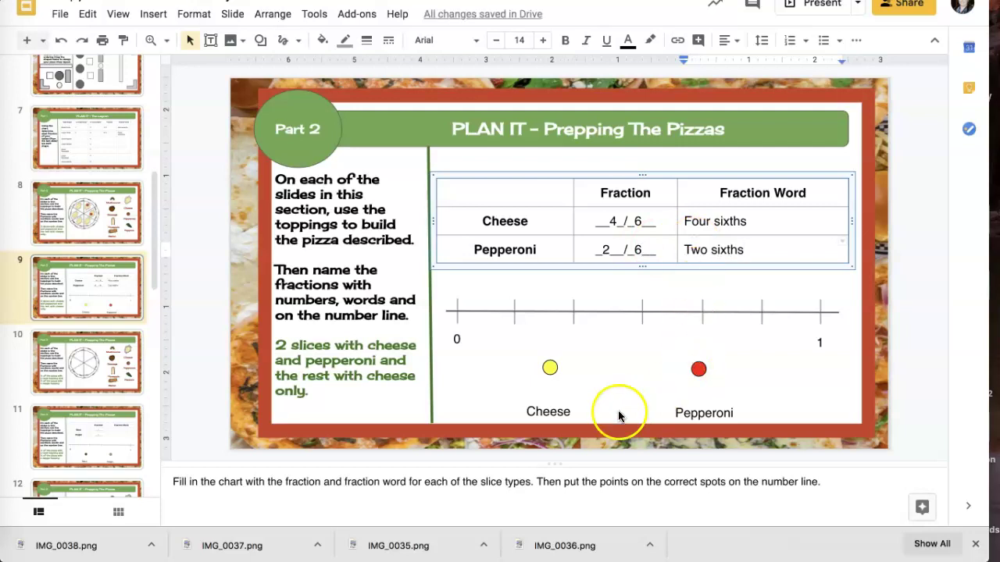
Place the Cheese and Pepperoni points on the number line, Pepperoni at 2/6
{"action": "left_click_drag", "start_coordinate": [551, 367], "coordinate": [701, 306]}
{"action": "left_click_drag", "start_coordinate": [698, 369], "coordinate": [573, 308]}
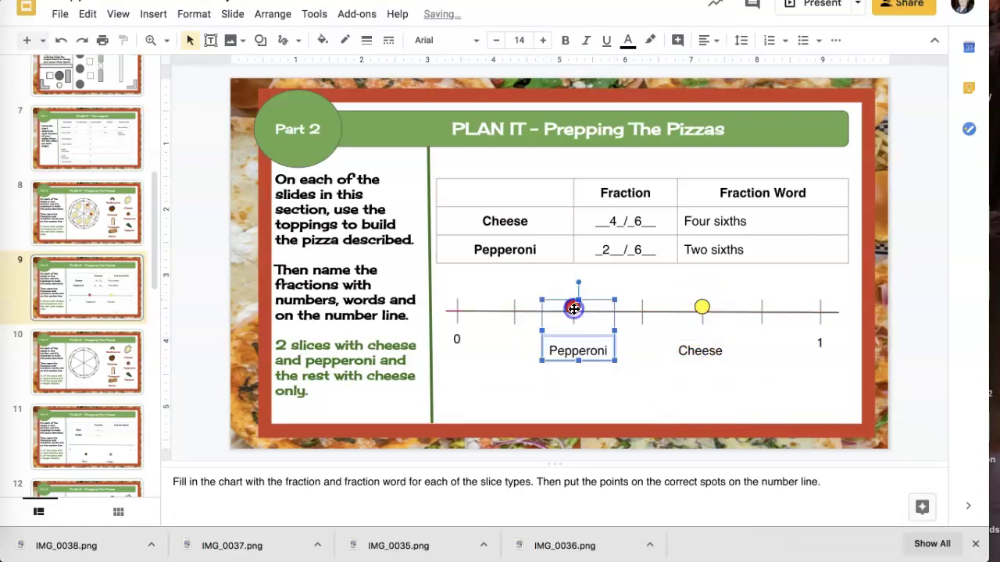
{"action": "left_click", "coordinate": [599, 401]}
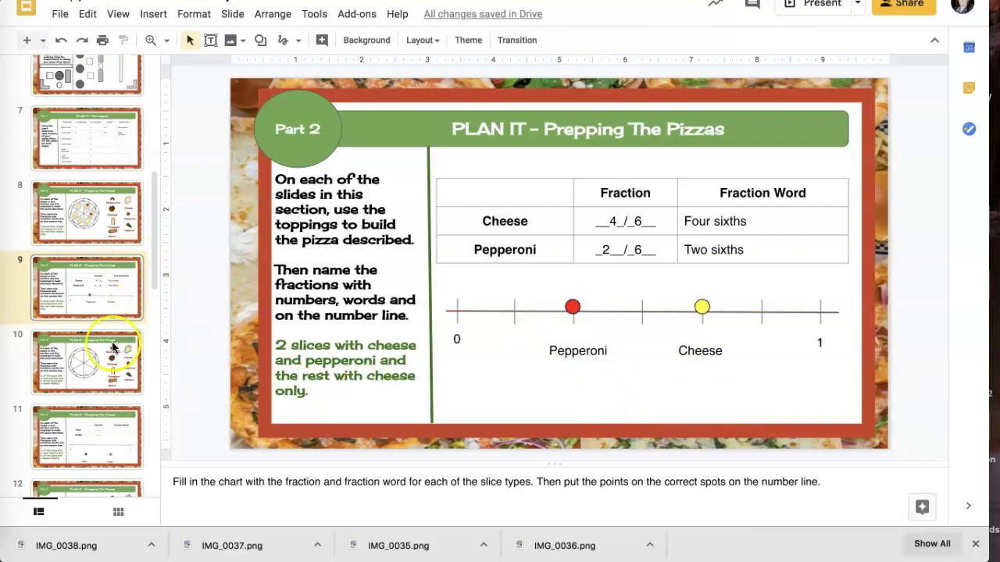
Step through slides 10–15 to reach slide 16, Part 3 Serve It – Deliveries
{"action": "left_click", "coordinate": [92, 372]}
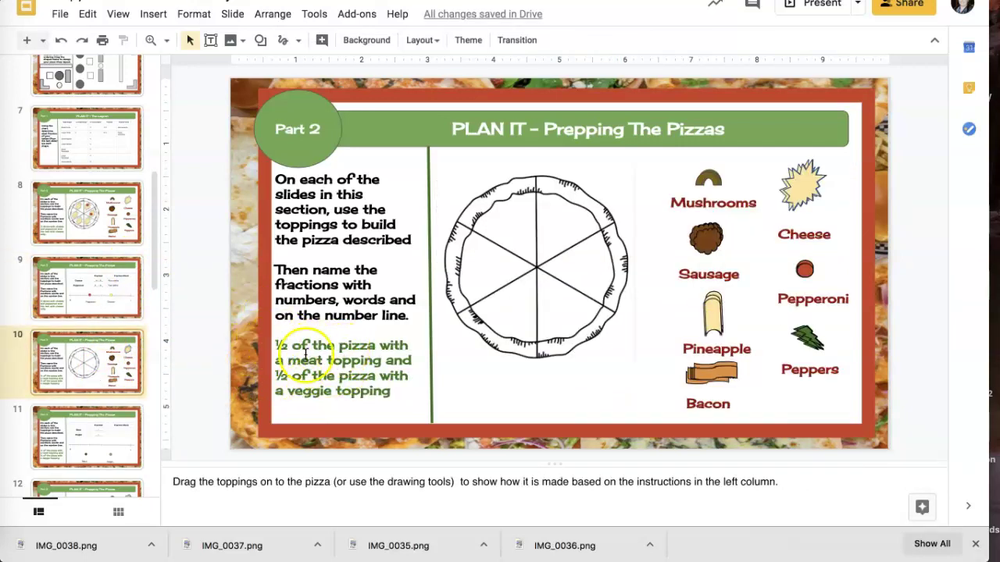
{"action": "left_click", "coordinate": [99, 429]}
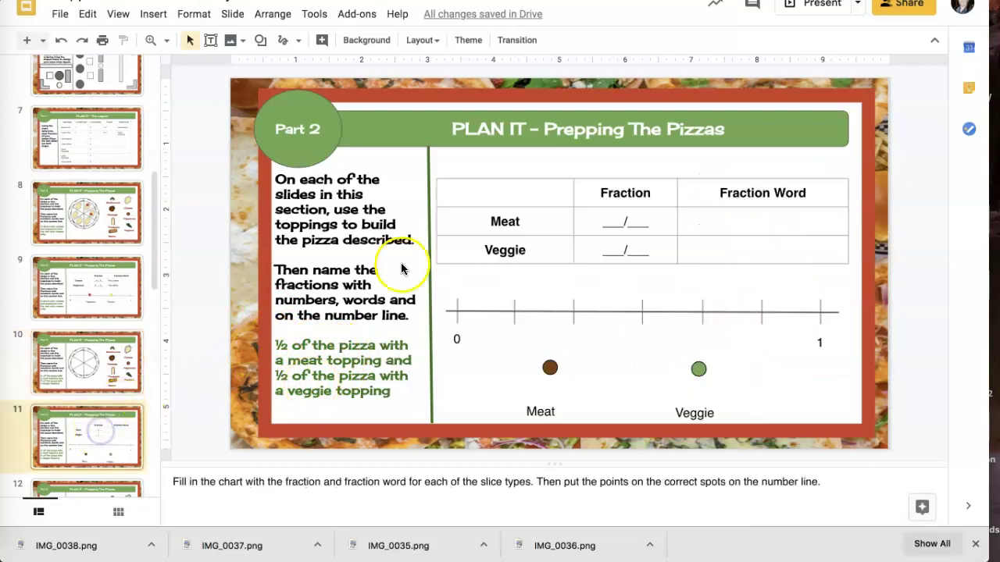
{"action": "scroll", "coordinate": [78, 399], "scroll_direction": "down", "scroll_amount": 5}
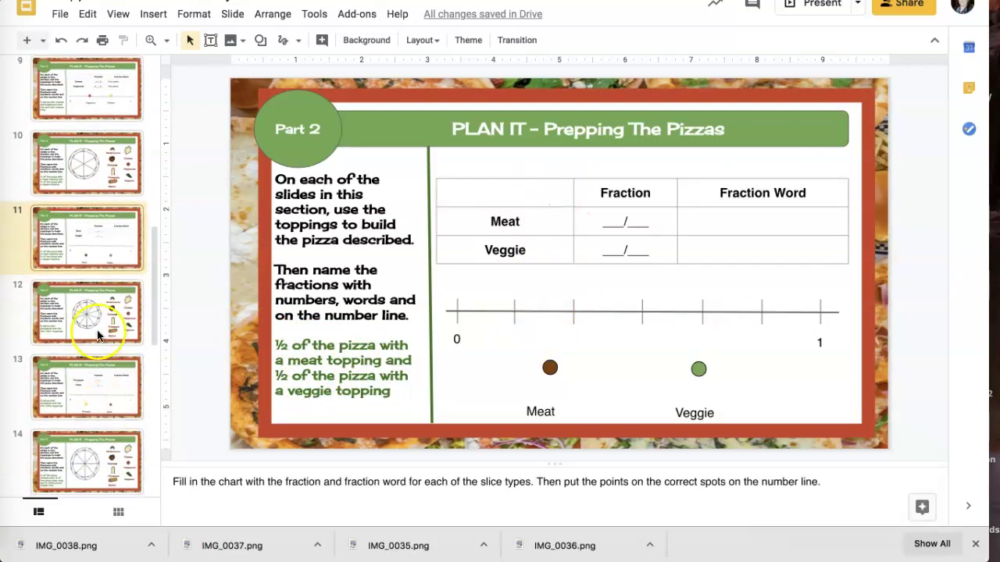
{"action": "left_click", "coordinate": [90, 284]}
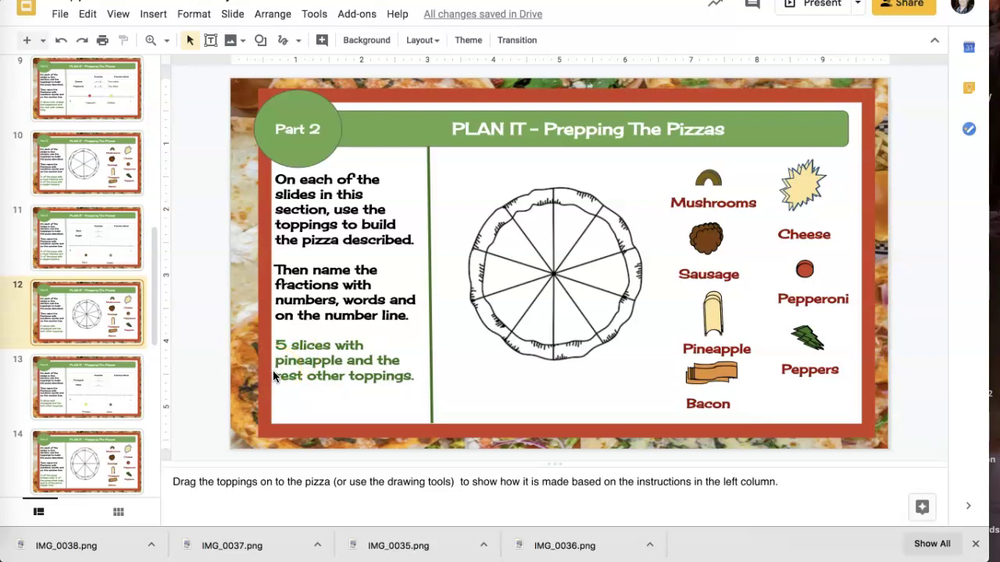
{"action": "left_click", "coordinate": [101, 406]}
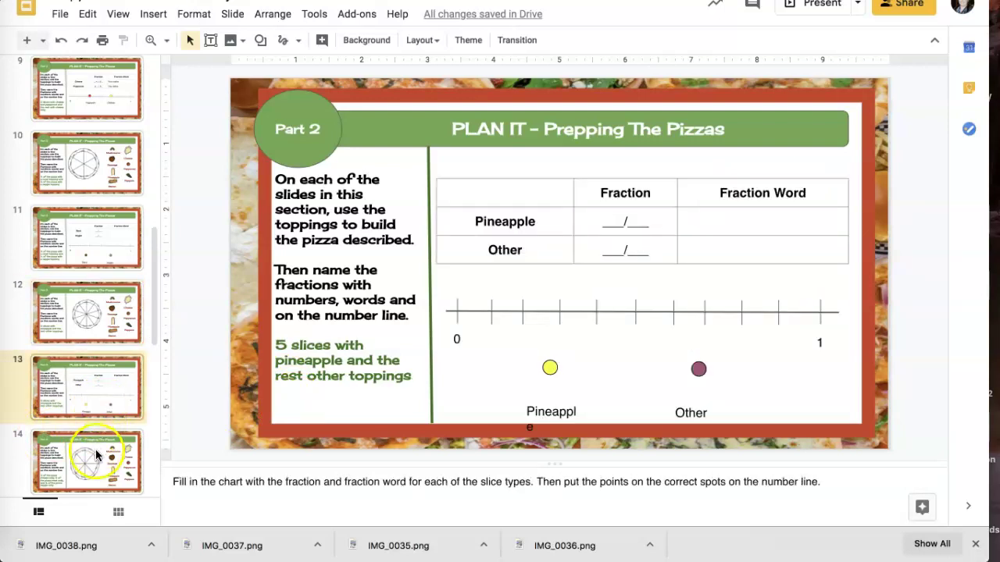
{"action": "left_click", "coordinate": [95, 452]}
{"action": "scroll", "coordinate": [95, 451], "scroll_direction": "down", "scroll_amount": 1}
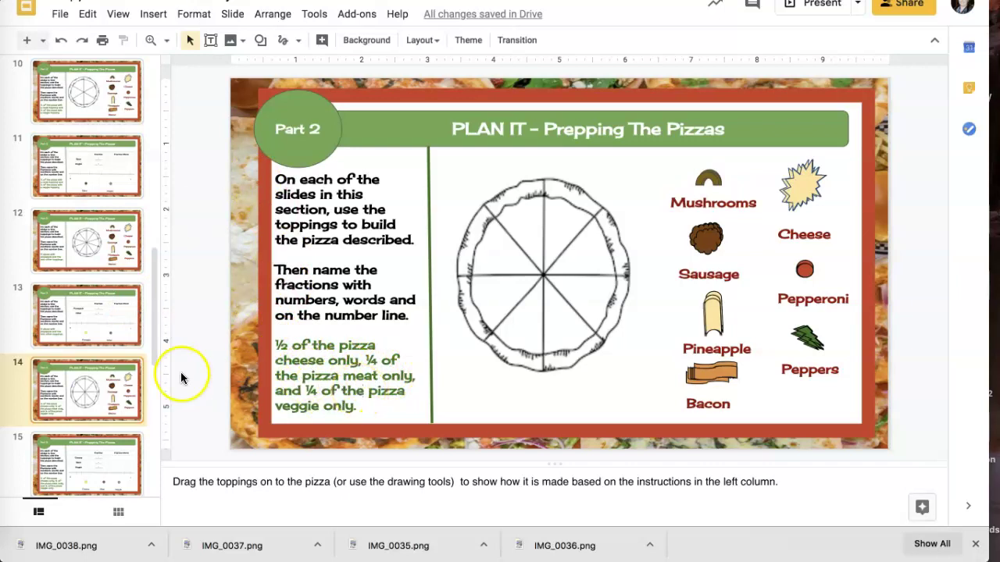
{"action": "left_click", "coordinate": [81, 450]}
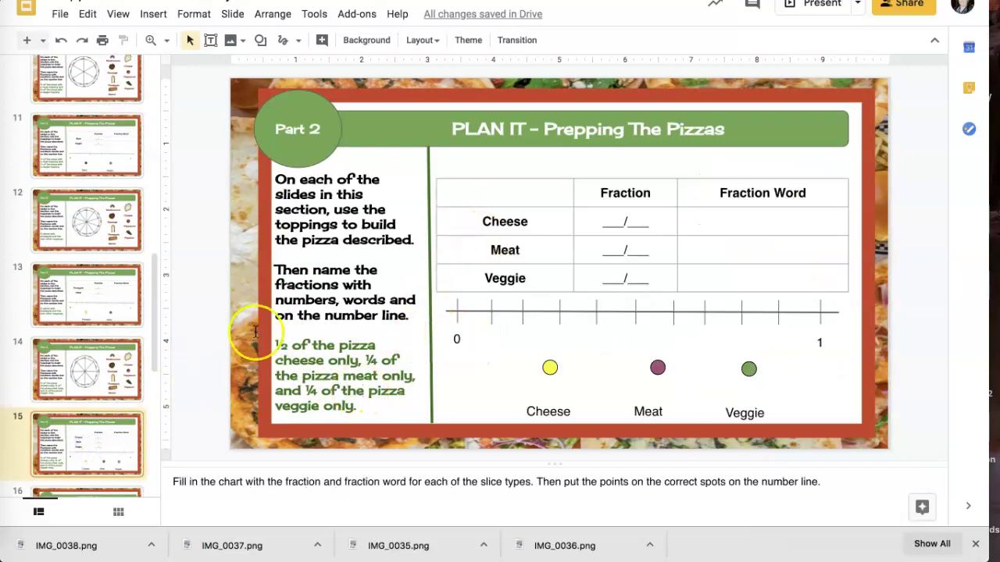
{"action": "scroll", "coordinate": [89, 351], "scroll_direction": "down", "scroll_amount": 5}
{"action": "left_click", "coordinate": [89, 327]}
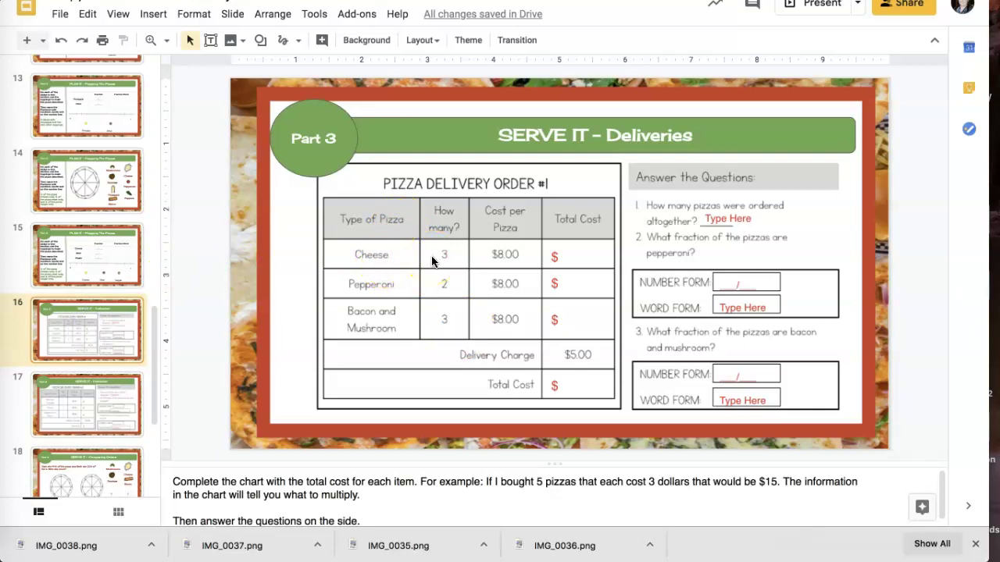
Enter Total Cost values of $24 for cheese and $16 for pepperoni
{"action": "left_click", "coordinate": [567, 254]}
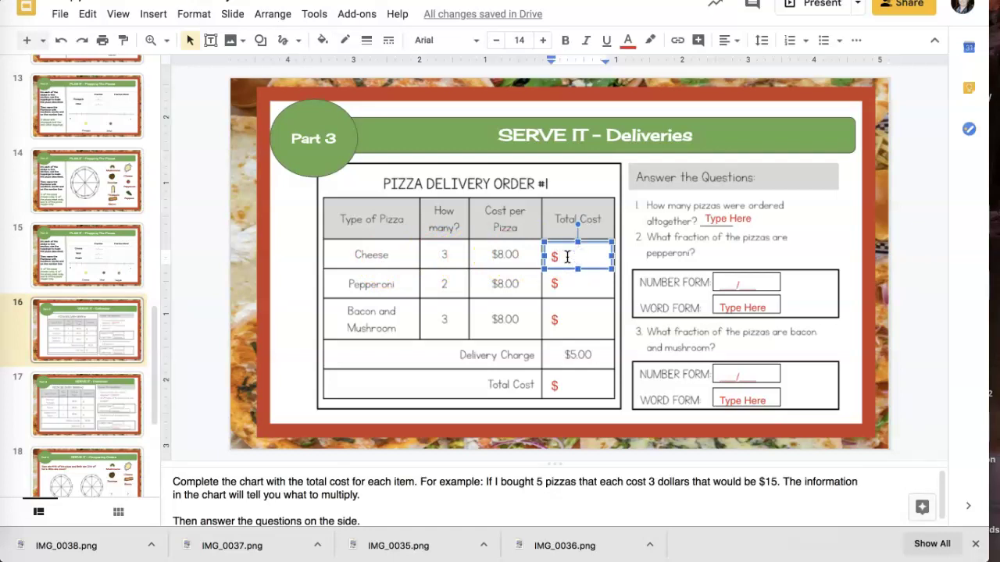
{"action": "type", "text": "24"}
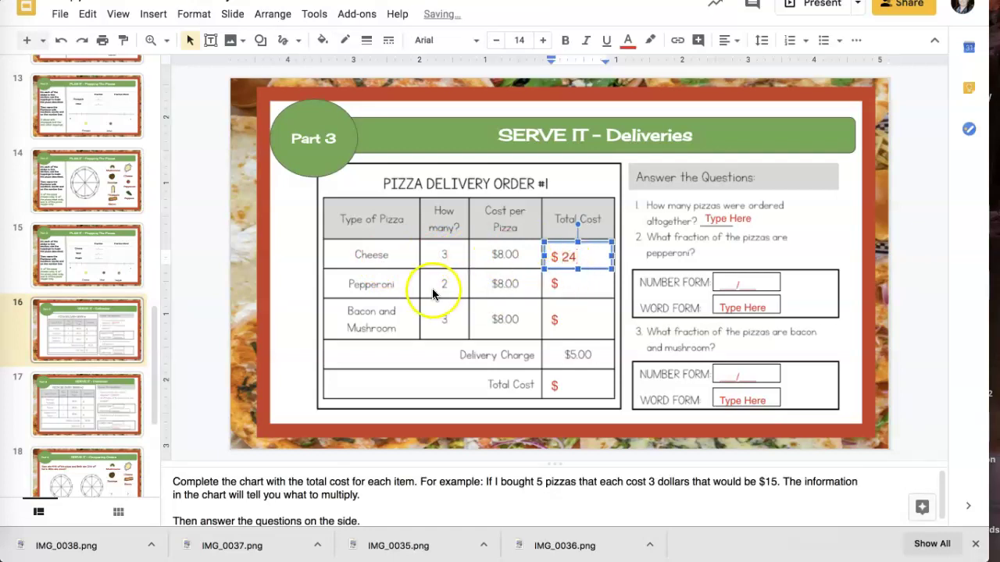
{"action": "left_click", "coordinate": [564, 282]}
{"action": "type", "text": "16"}
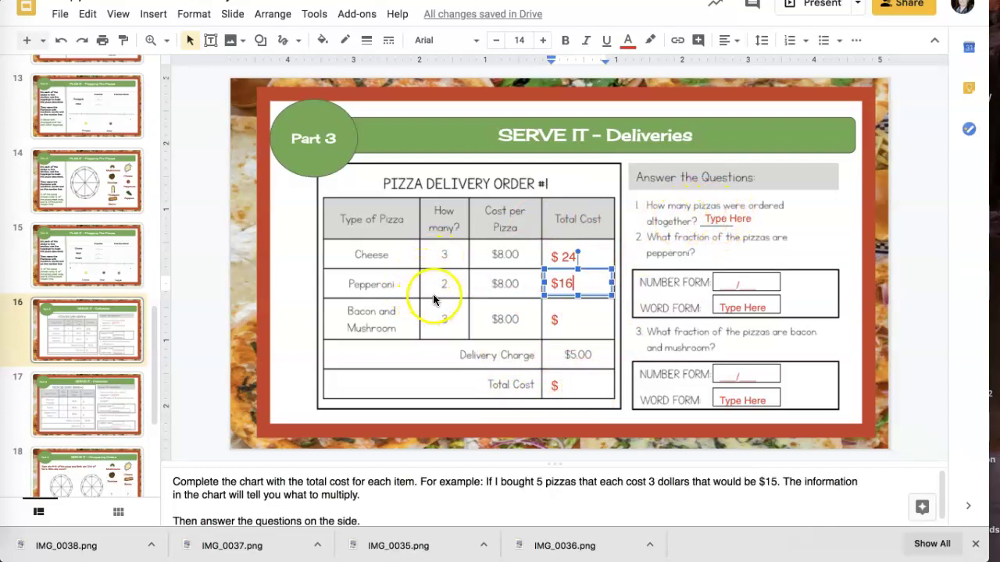
Answer 8 pizzas altogether and 2/8 pepperoni in number form, then move to Order #2
{"action": "left_click", "coordinate": [720, 217]}
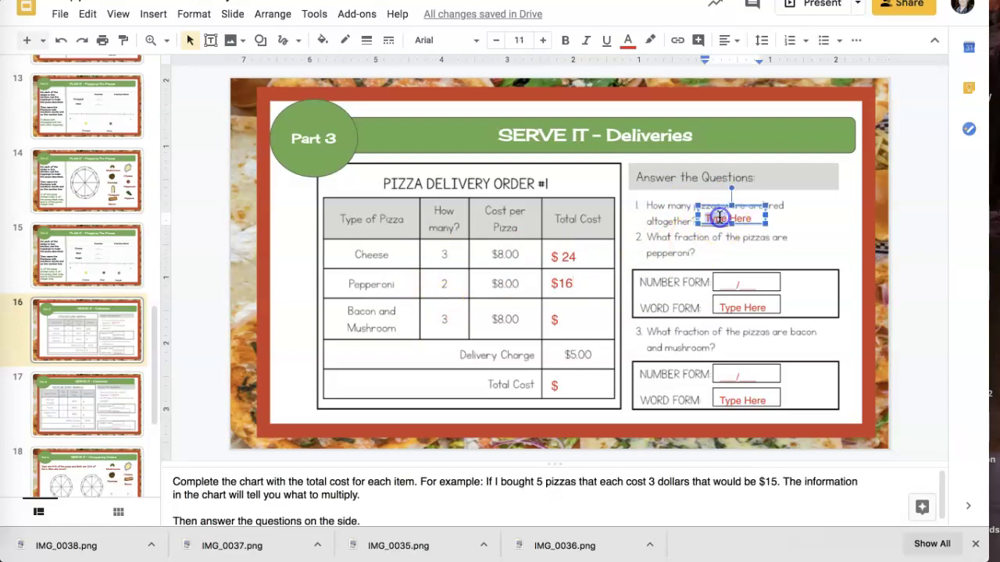
{"action": "key", "text": "BackSpace"}
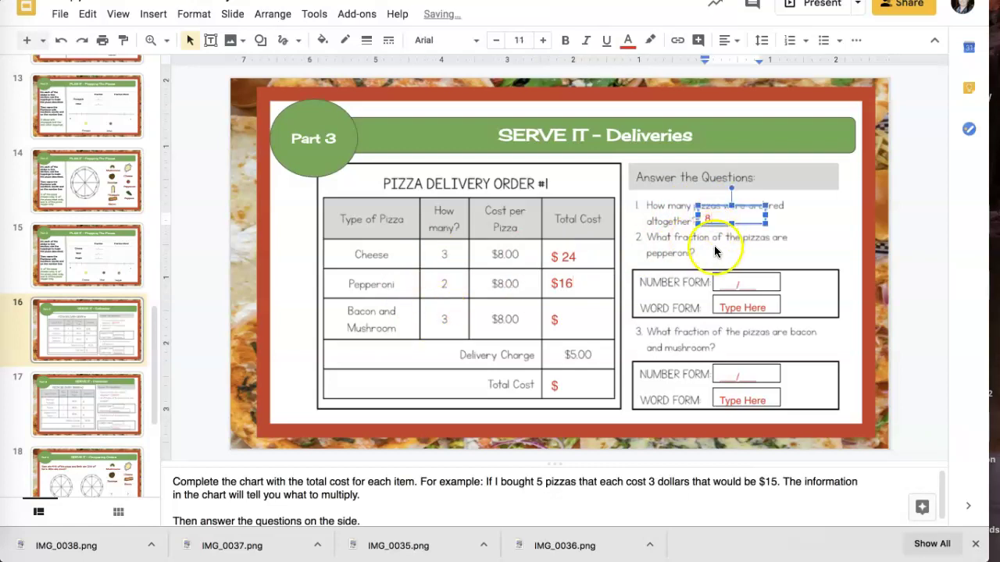
{"action": "left_click", "coordinate": [722, 248]}
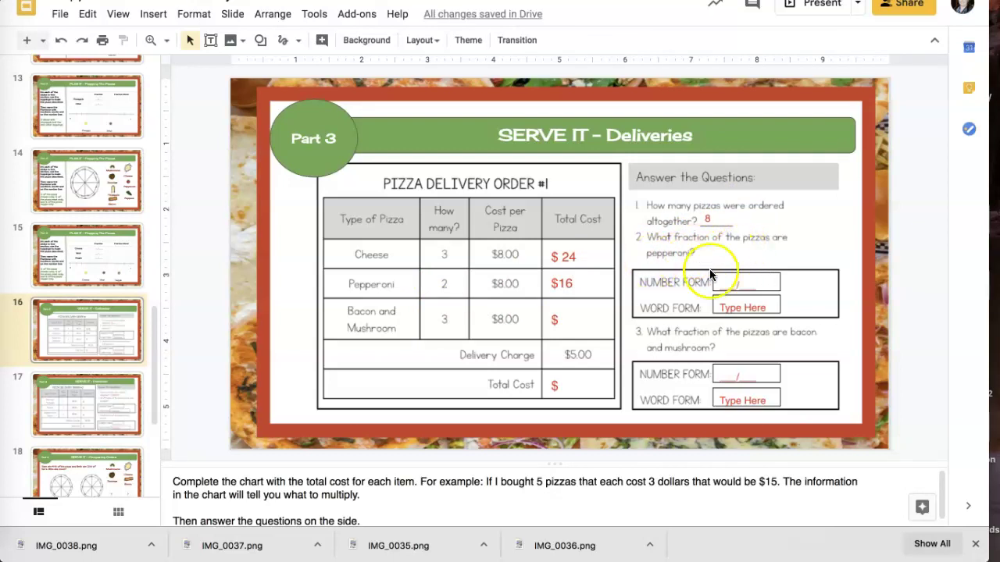
{"action": "left_click", "coordinate": [723, 284]}
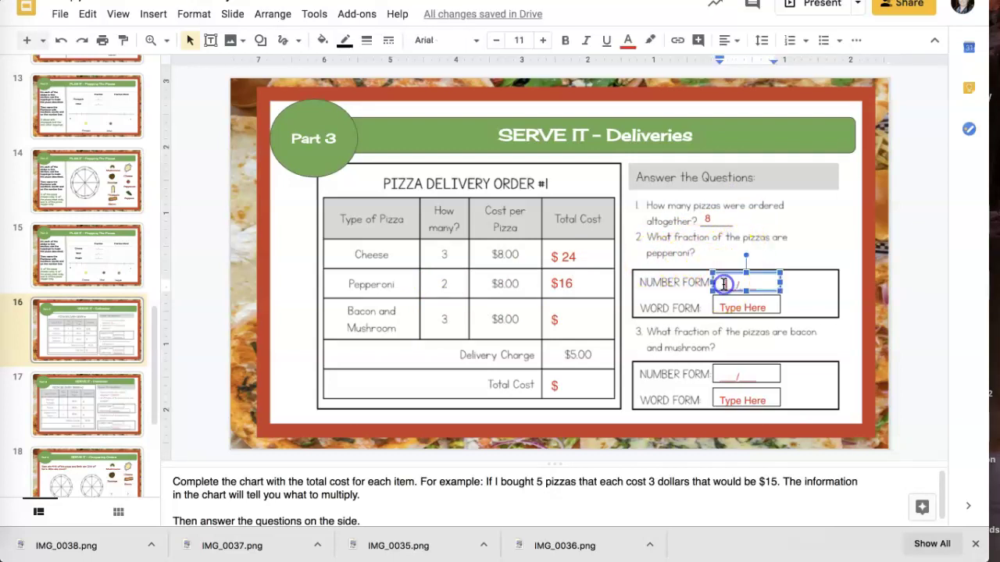
{"action": "left_click", "coordinate": [724, 283]}
{"action": "type", "text": "2/8"}
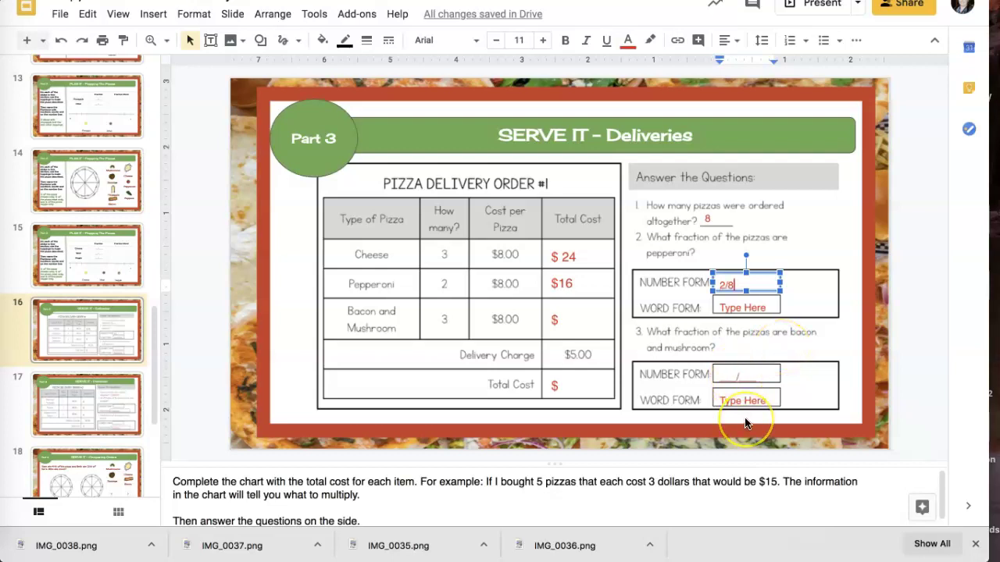
{"action": "left_click", "coordinate": [118, 399]}
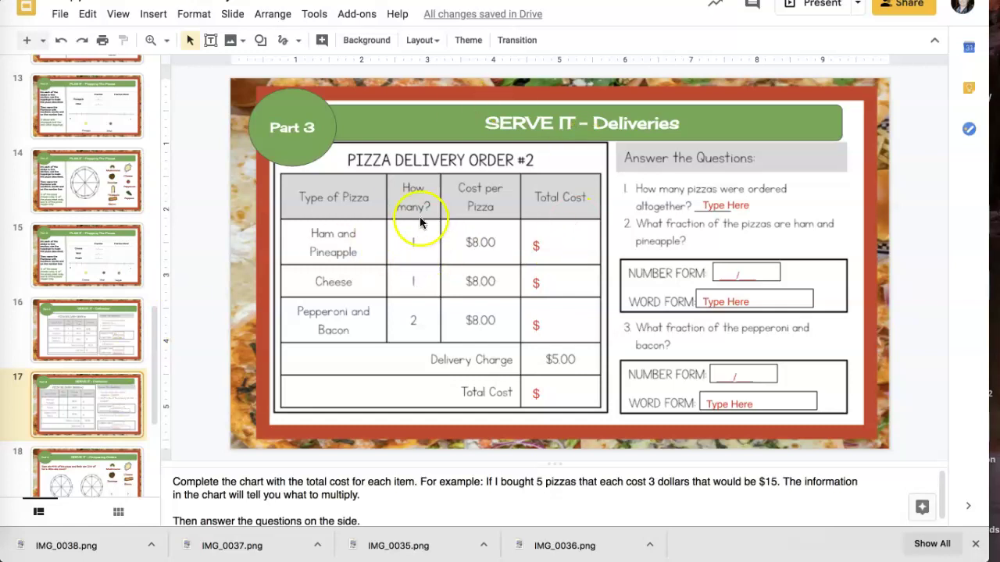
Bring up slide 18, SERVE IT – Comparing Orders, from further down the filmstrip
{"action": "scroll", "coordinate": [106, 372], "scroll_direction": "down", "scroll_amount": 3}
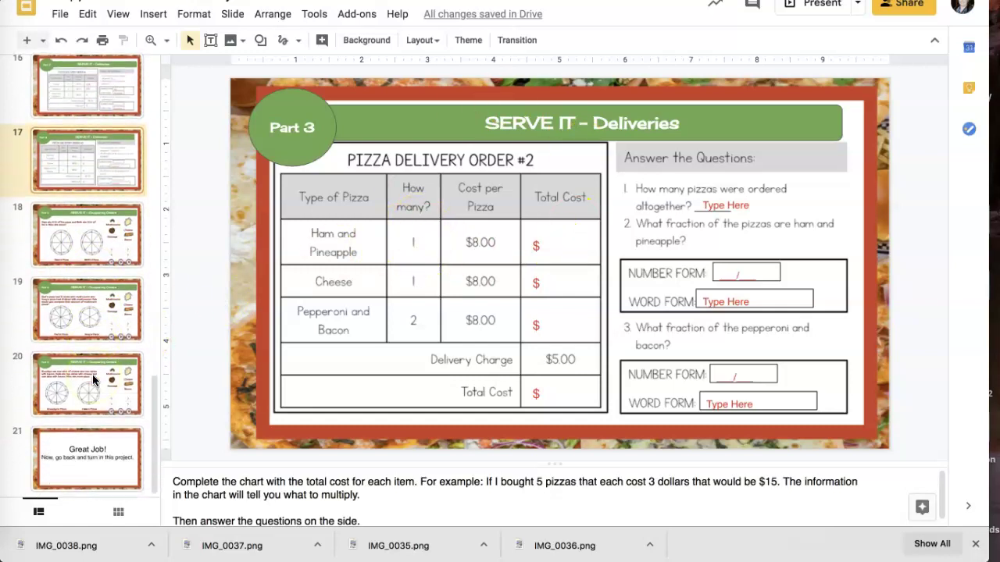
{"action": "left_click", "coordinate": [89, 255]}
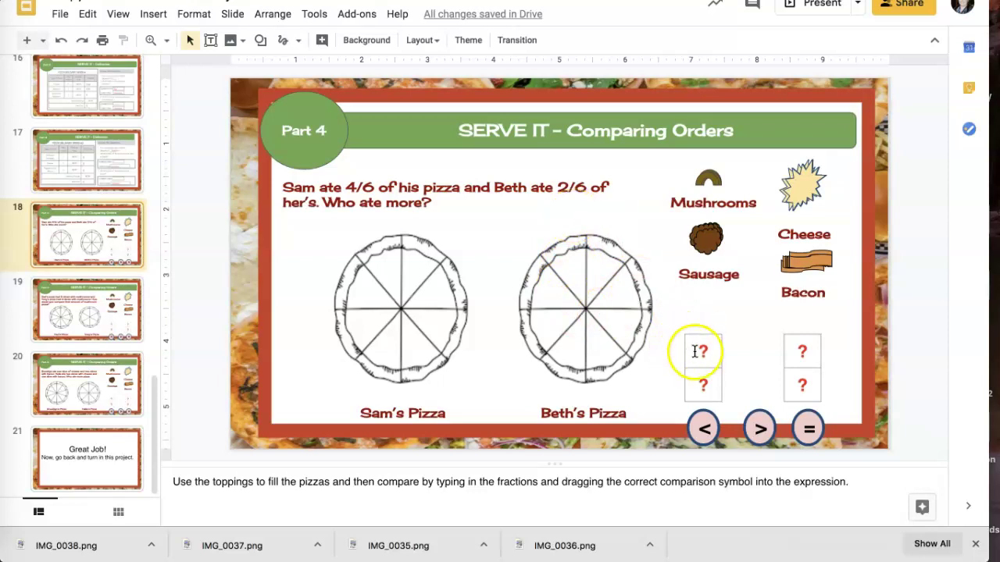
Try moving the less-than symbol between the fraction boxes, undo it, and open the mushroom slide
{"action": "left_click", "coordinate": [704, 428]}
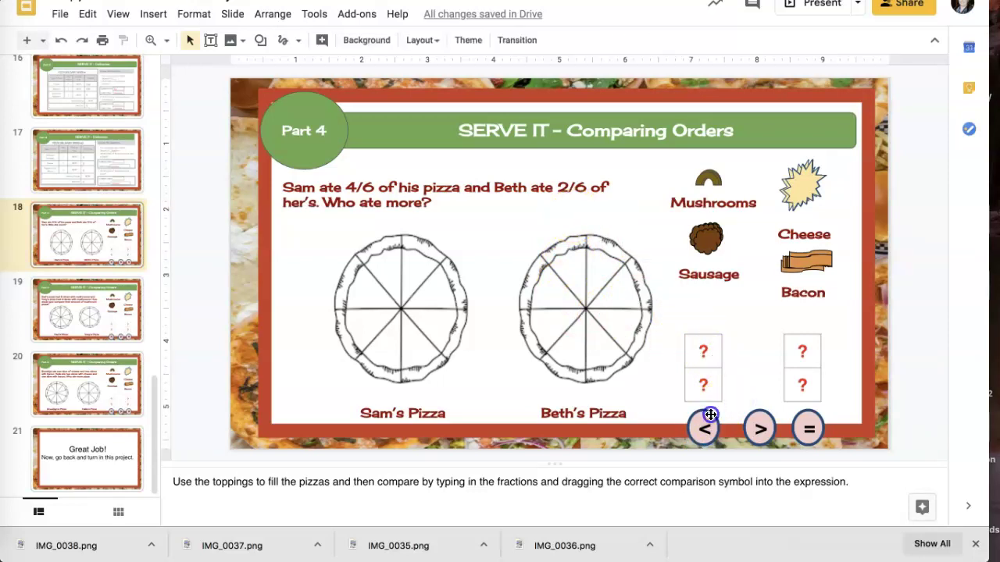
{"action": "left_click_drag", "start_coordinate": [709, 415], "coordinate": [755, 361]}
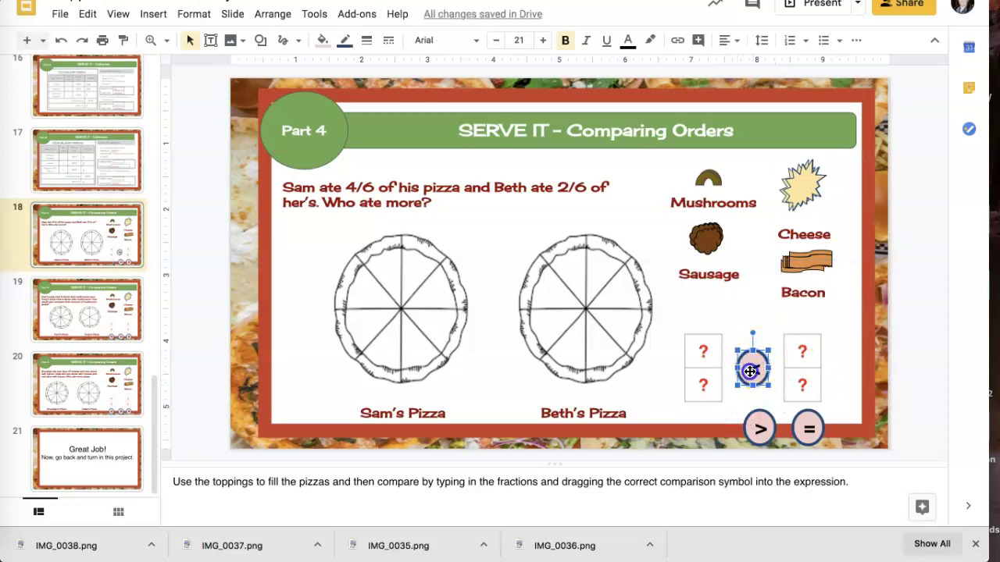
{"action": "key", "text": "ctrl+z"}
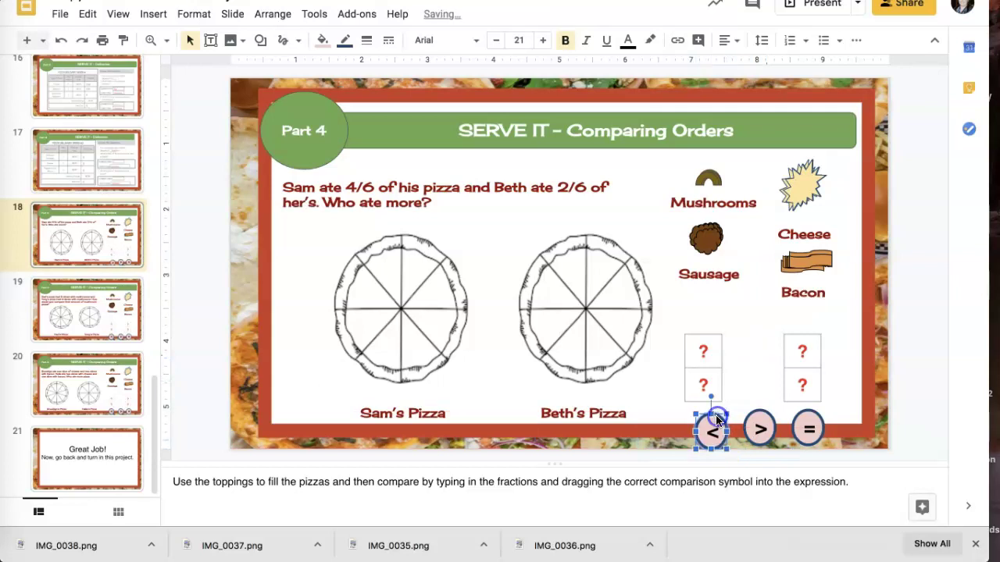
{"action": "left_click", "coordinate": [92, 318]}
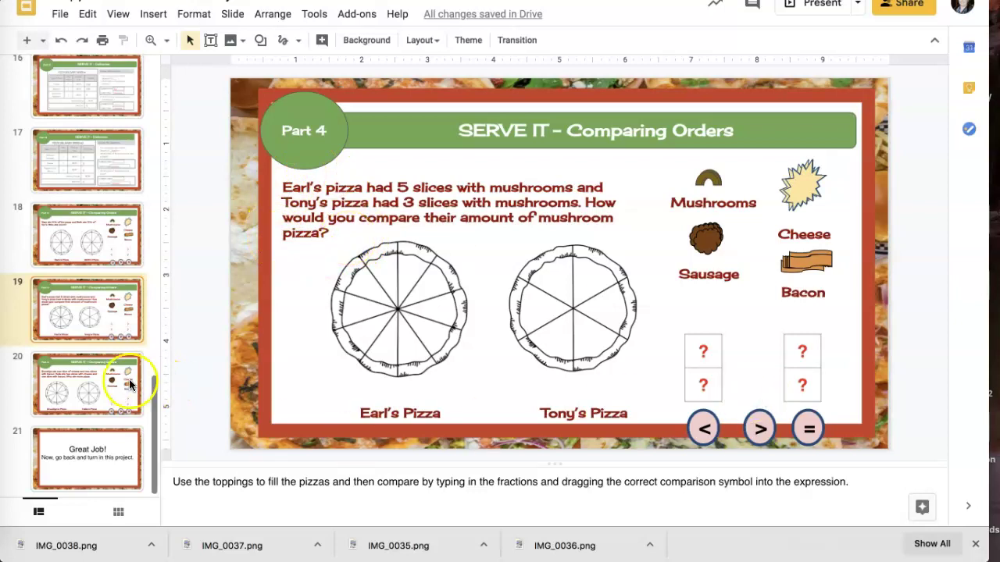
Go past the cheese-and-bacon comparison slide to the closing Great Job! slide 21
{"action": "left_click", "coordinate": [103, 382]}
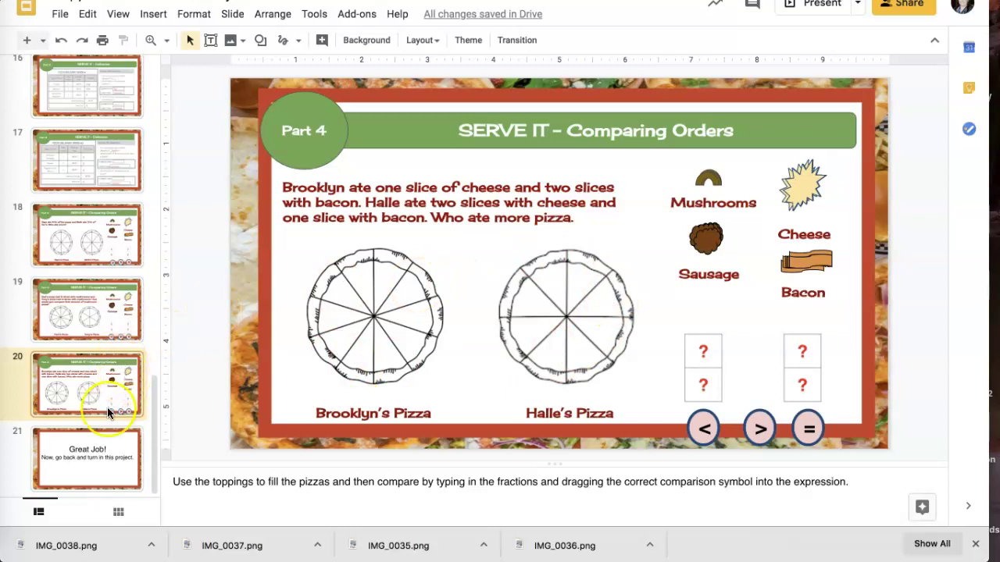
{"action": "left_click", "coordinate": [94, 440]}
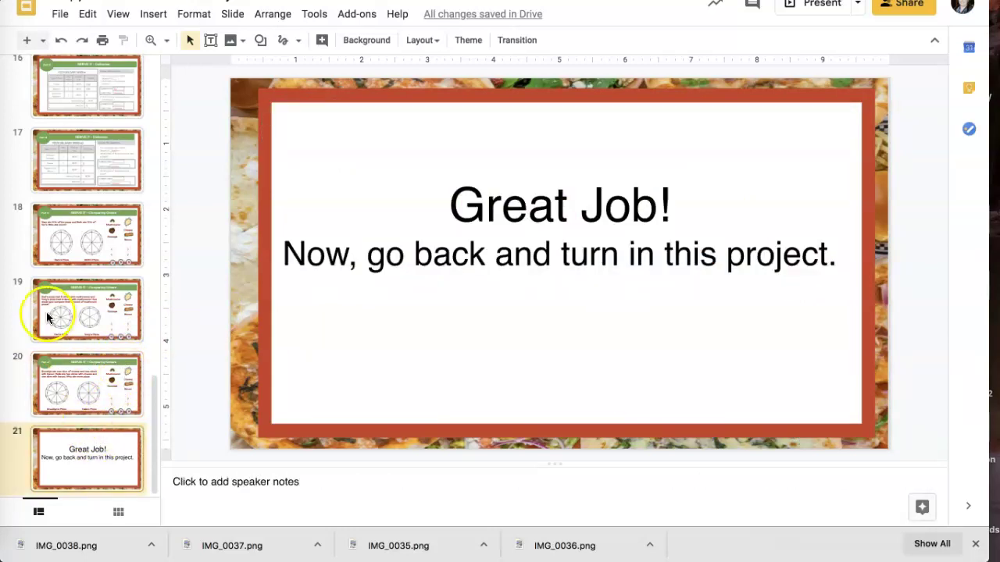
{"action": "scroll", "coordinate": [48, 332], "scroll_direction": "up", "scroll_amount": 15}
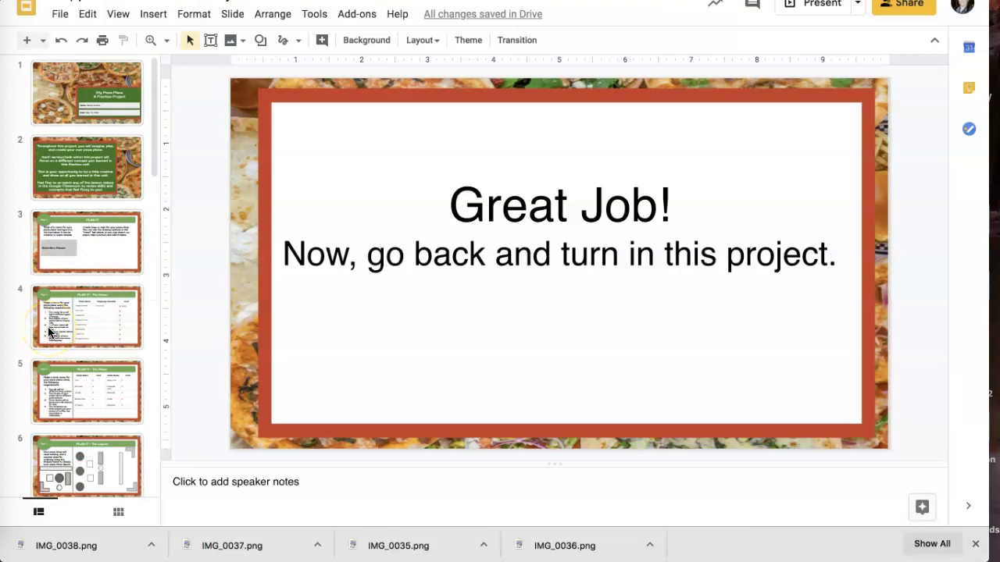